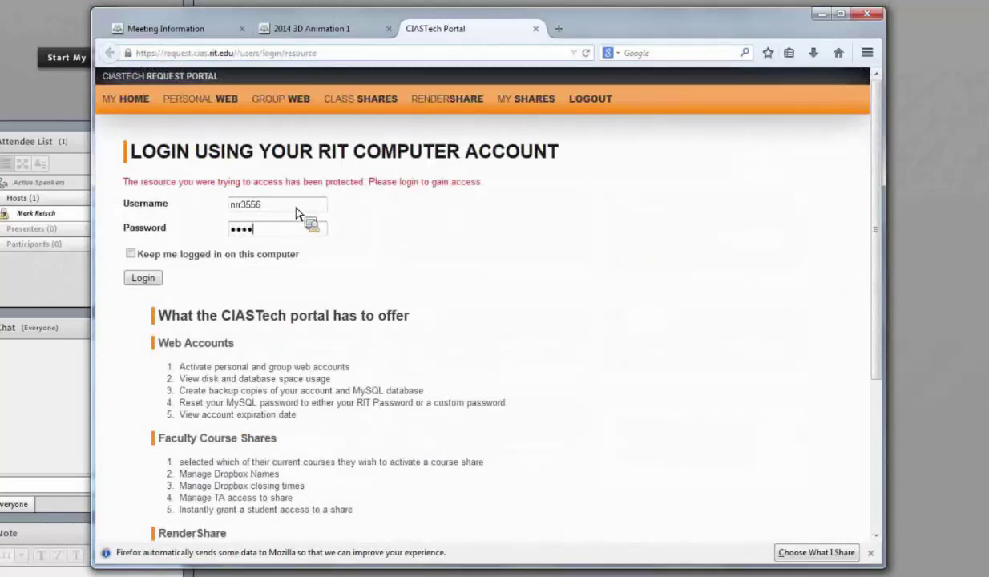
- Sign in to CIASTech Portal with the RIT computer account credentials
key("Return")
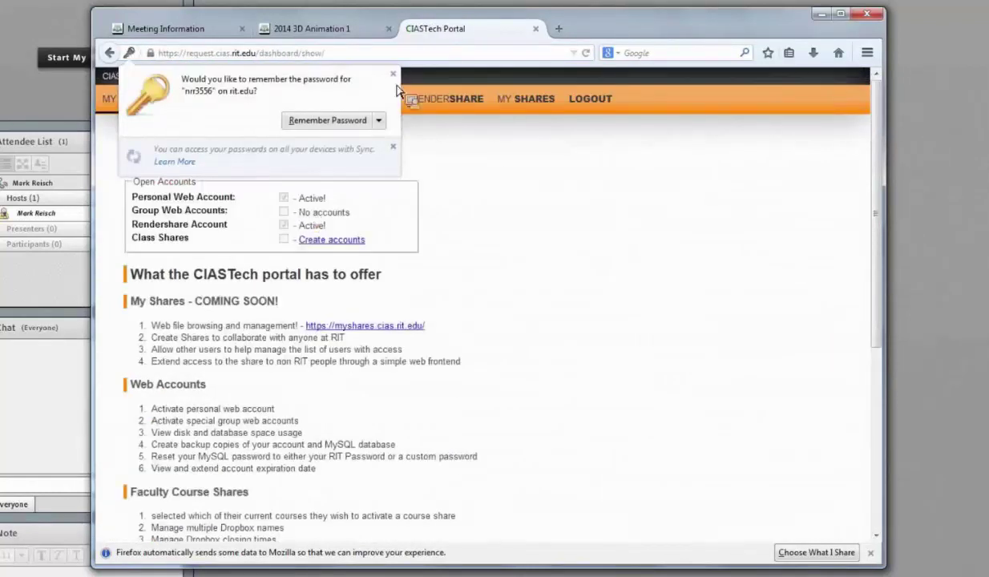
- Check the Rendershare account's disk usage, connection URL and CIAS-HELPDESK contact, then close the portal tab
left_click(392, 76)
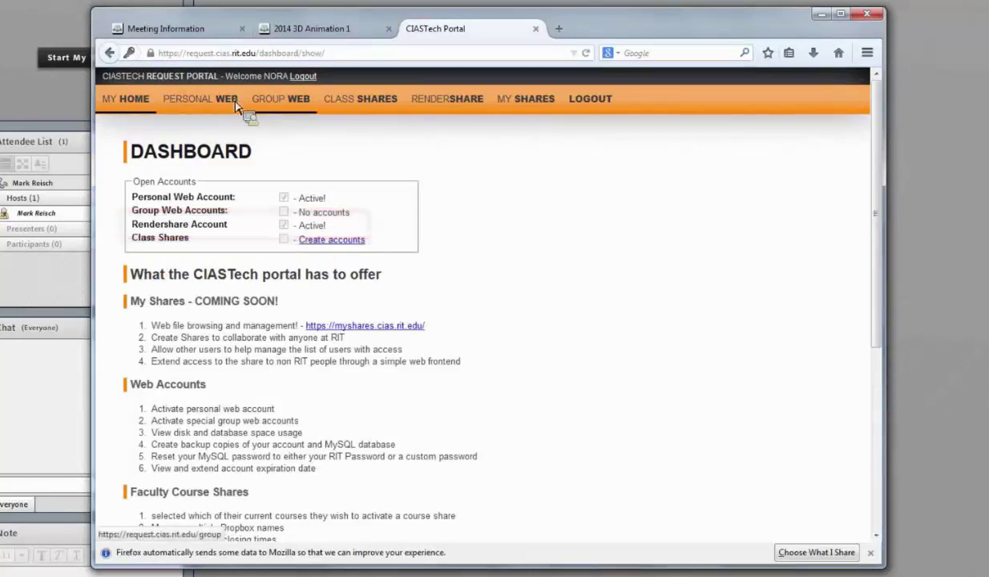
left_click(462, 106)
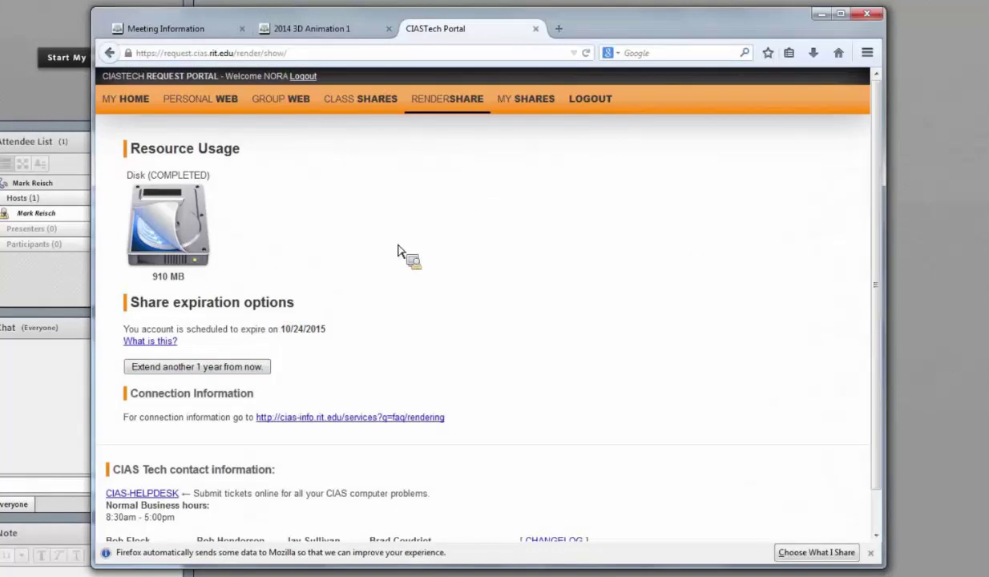
scroll(377, 329, "down", 1)
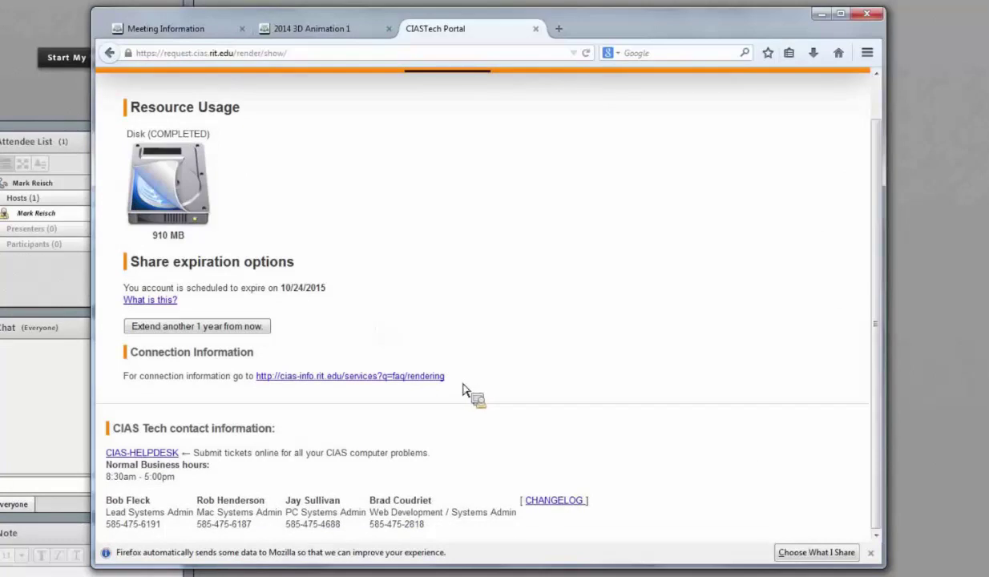
left_click_drag(446, 376, 259, 390)
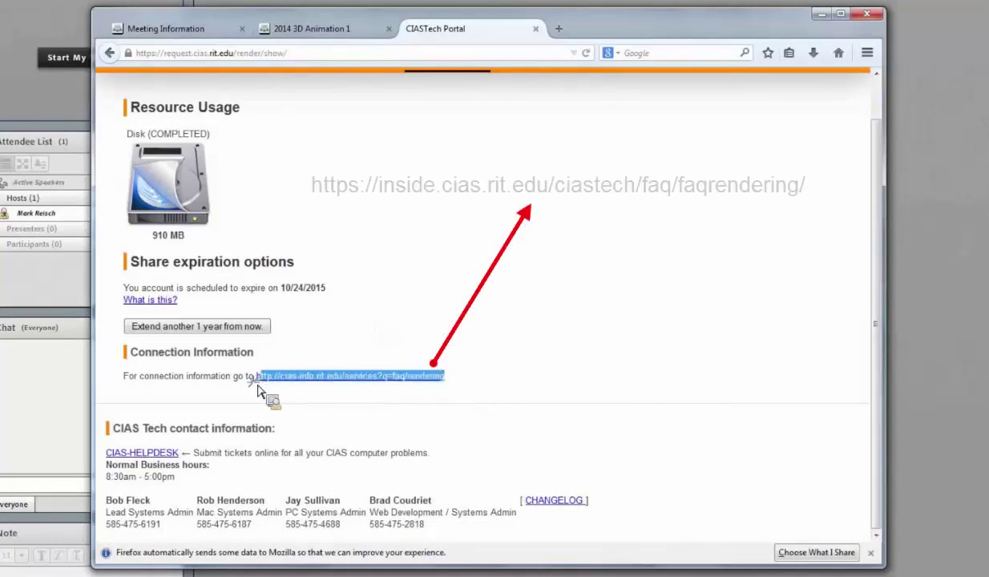
left_click(562, 375)
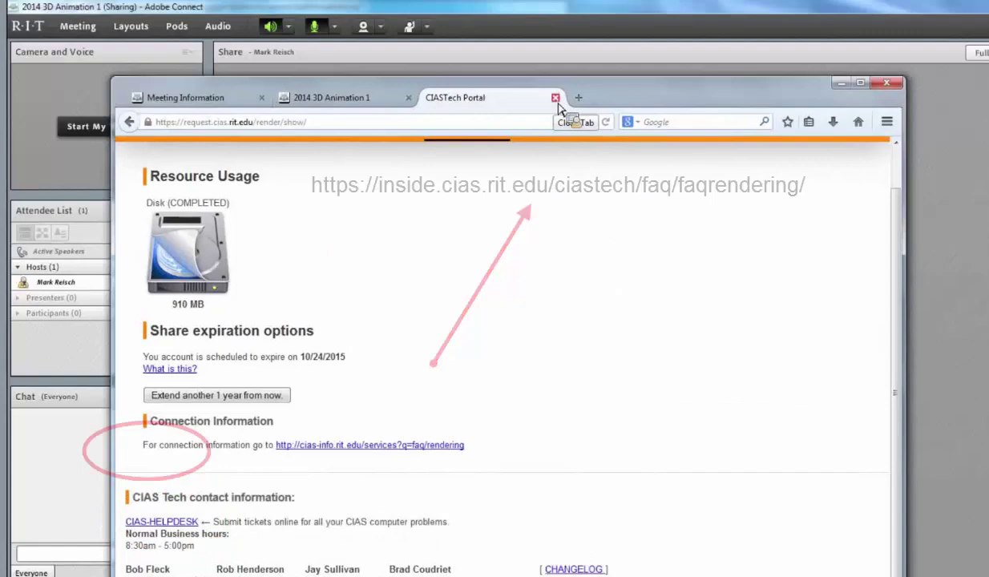
left_click(536, 29)
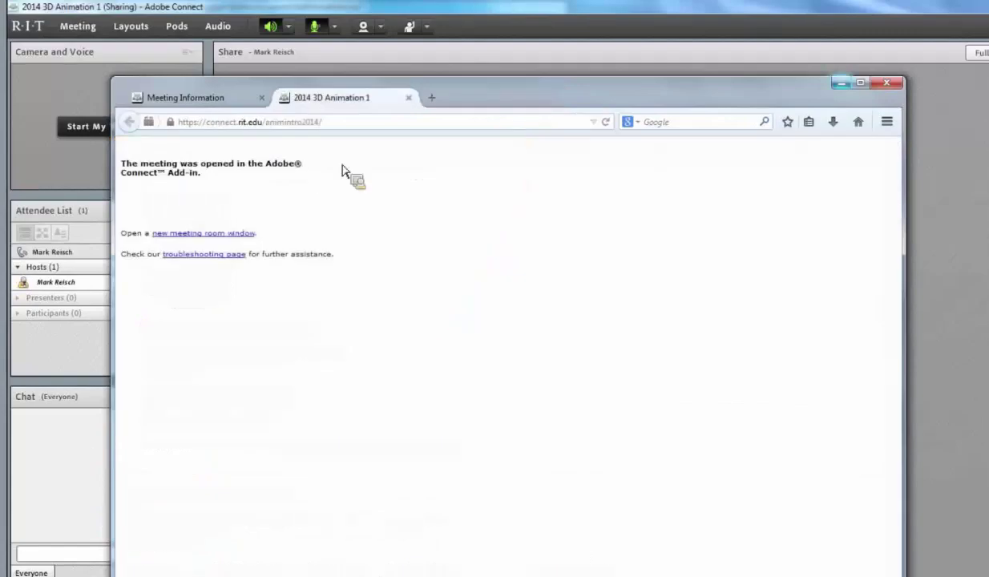
- Open Explorer, browse Your Rendershare (R:), and search the Rendershare (W:) drive for 'mjr'
left_click(839, 83)
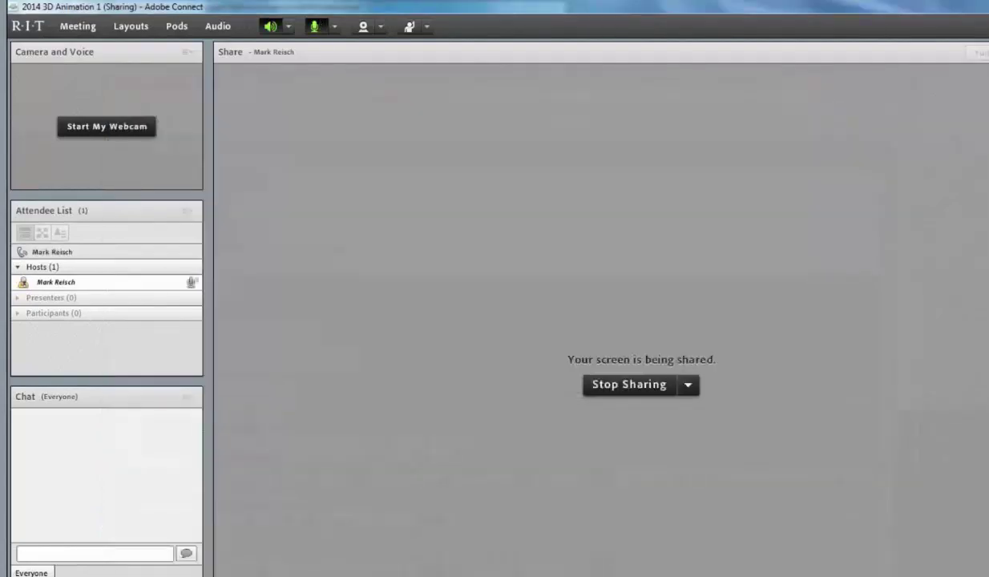
key("super+e")
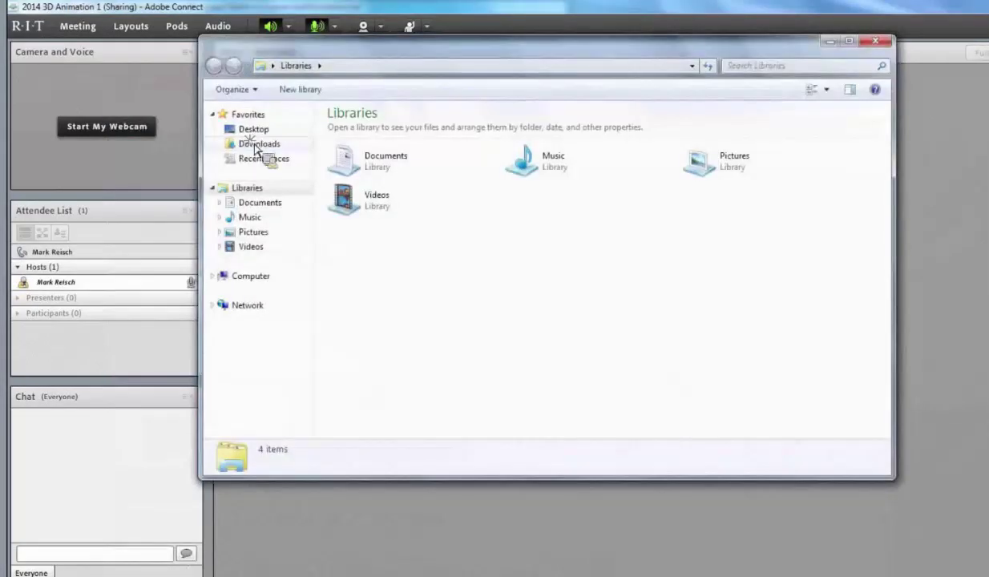
left_click(257, 149)
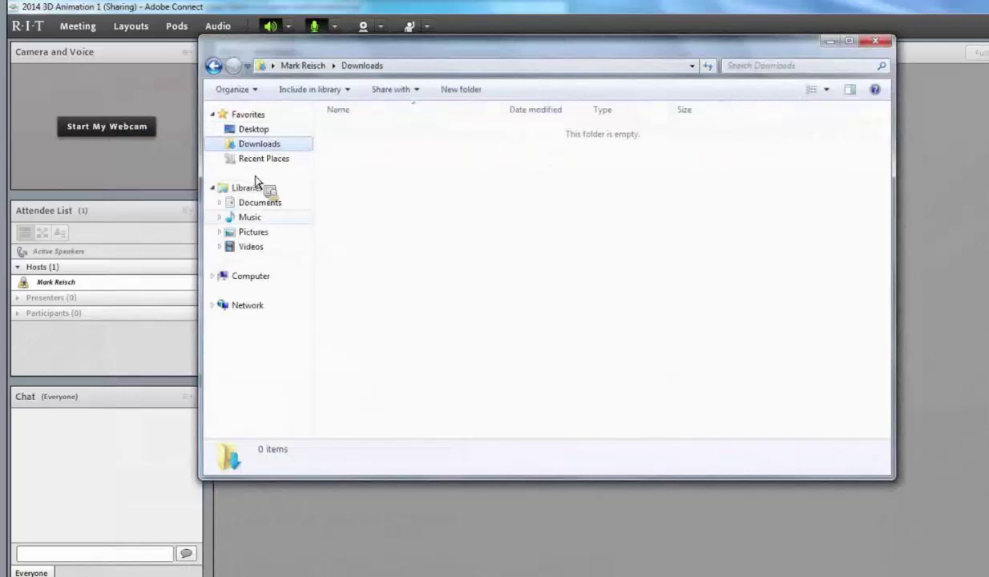
left_click(255, 281)
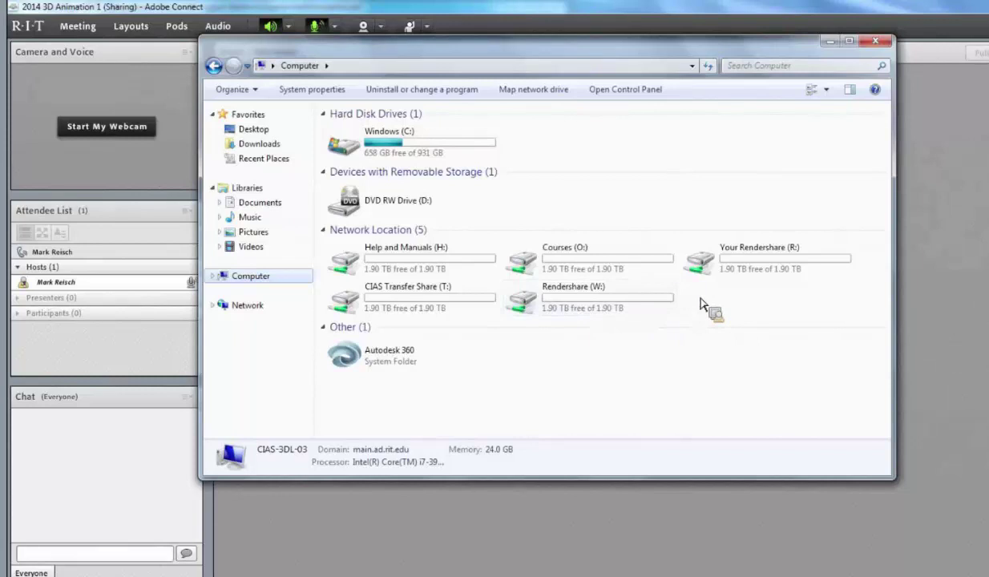
double_click(729, 261)
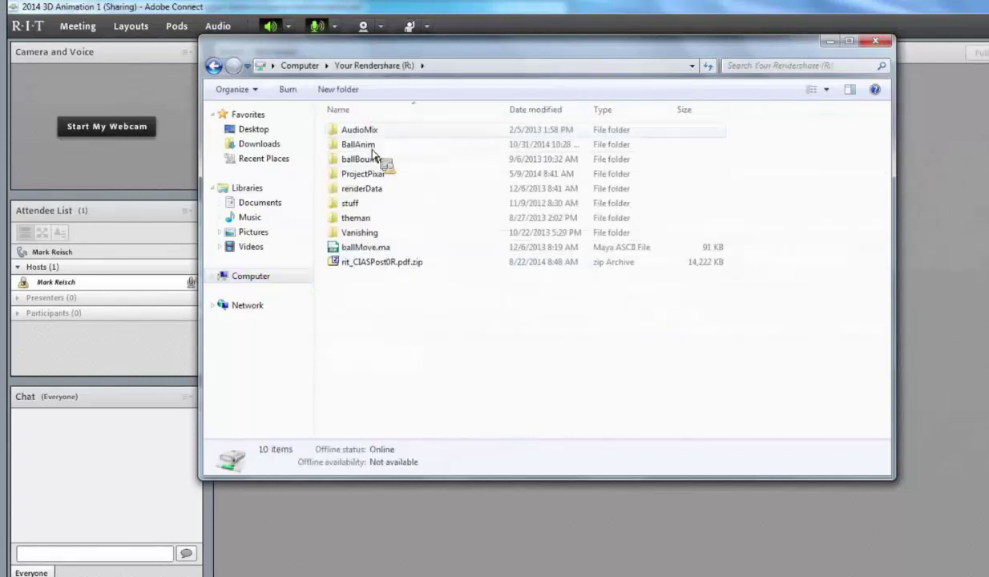
left_click_drag(372, 152, 701, 501)
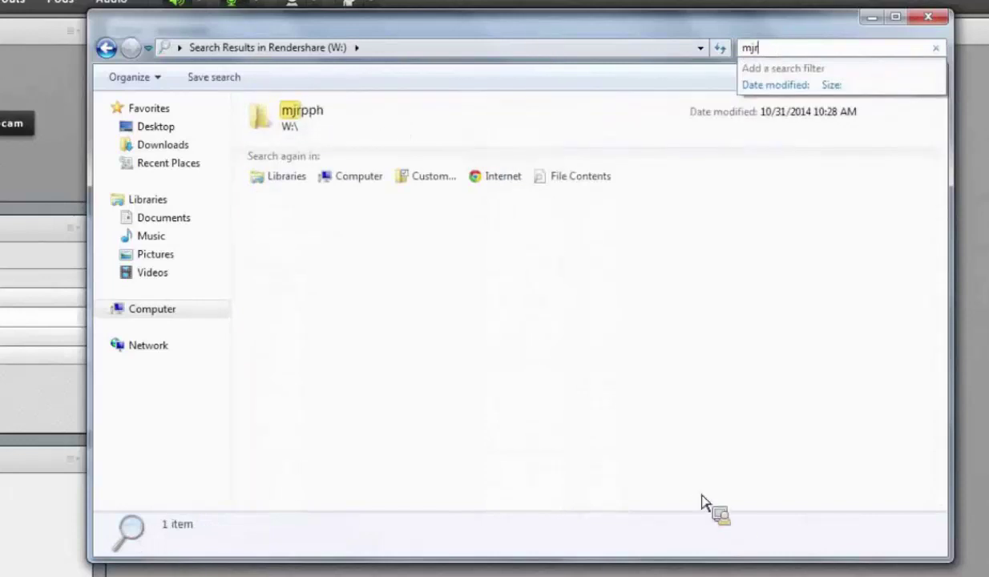
- Open the mjrpph folder from the 'mjr' search results
double_click(315, 129)
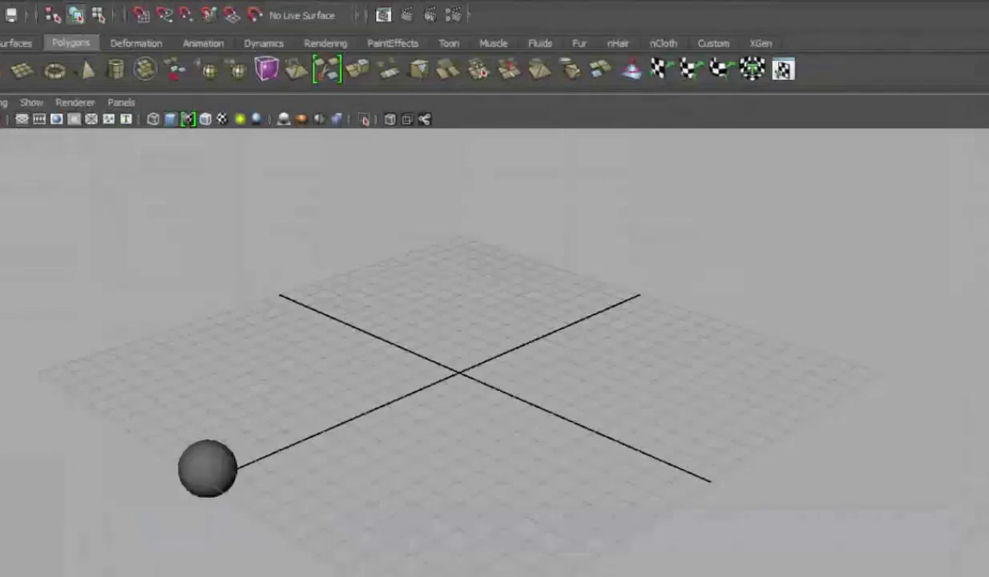
- Open Maya's Render Settings and keep mental ray as the renderer
left_click(453, 14)
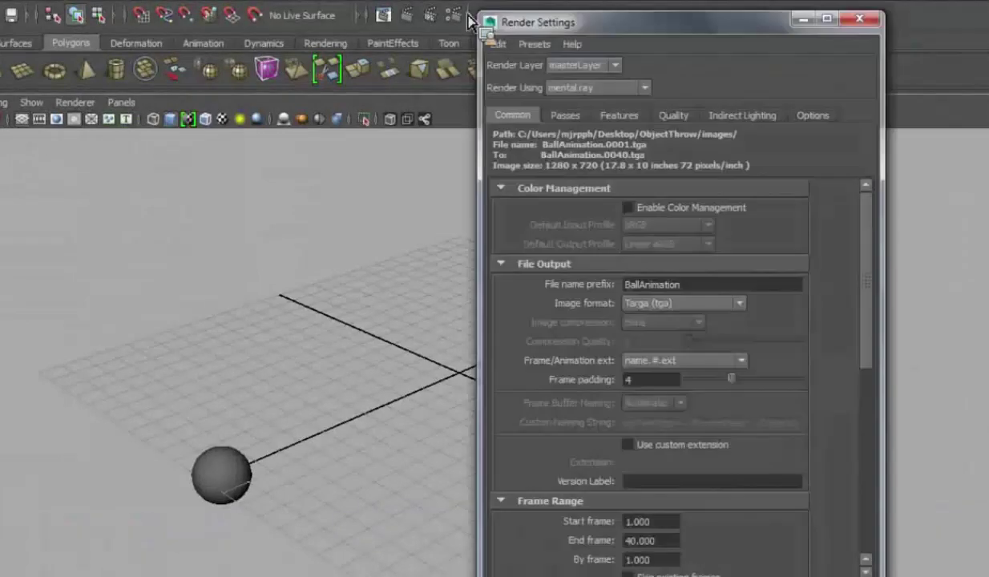
left_click_drag(617, 24, 688, 37)
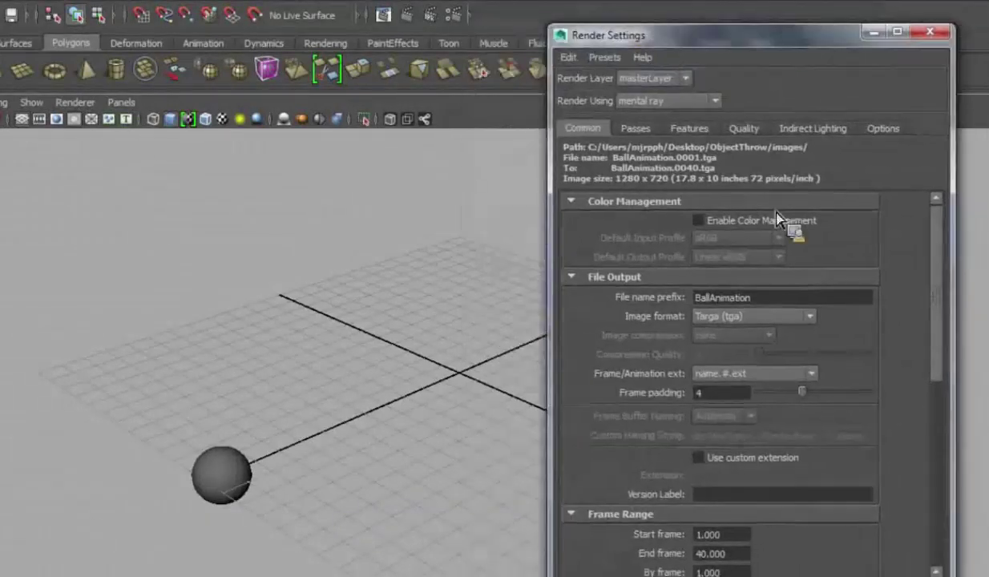
scroll(944, 246, "down", 5)
scroll(944, 246, "down", 3)
scroll(950, 287, "up", 5)
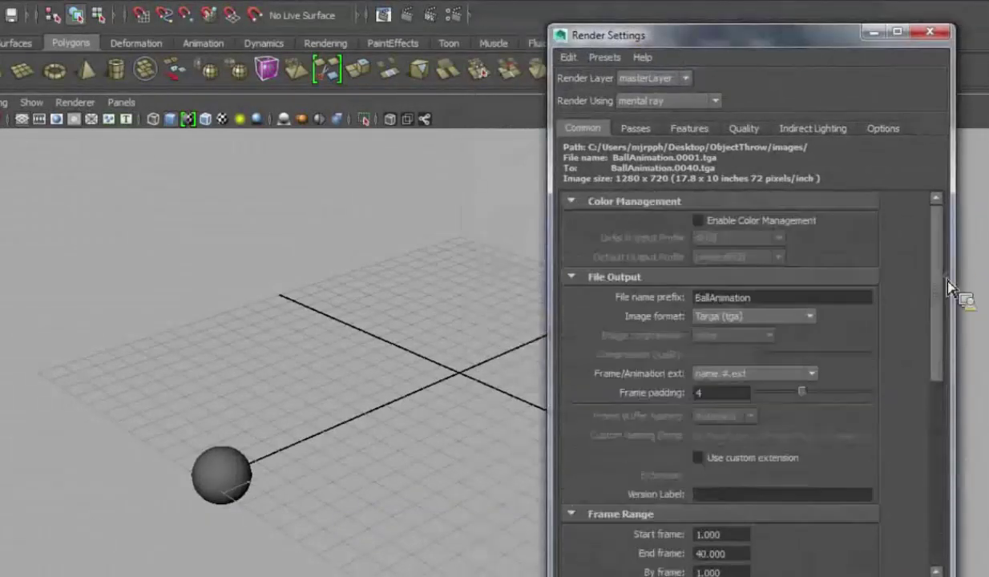
left_click(668, 100)
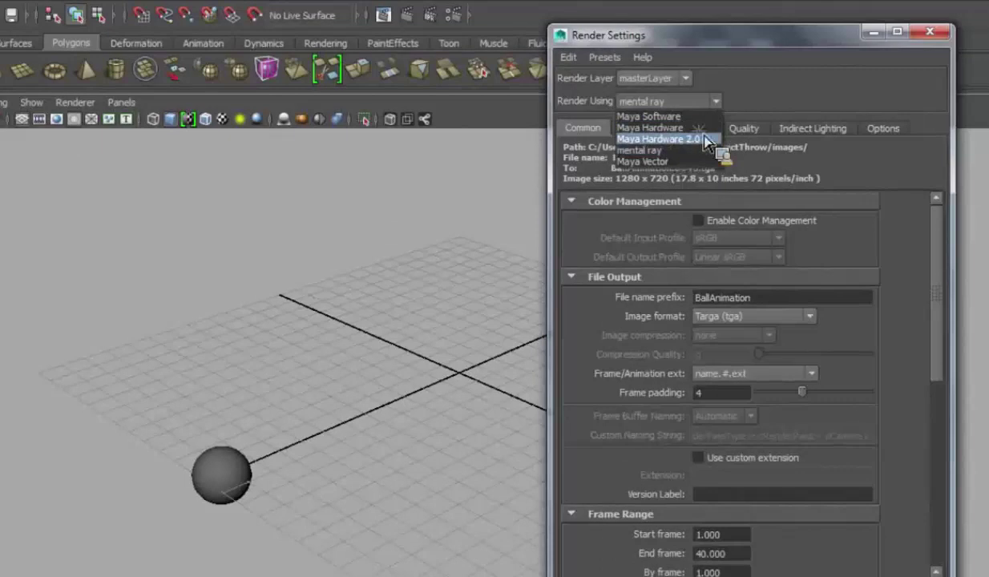
left_click(677, 150)
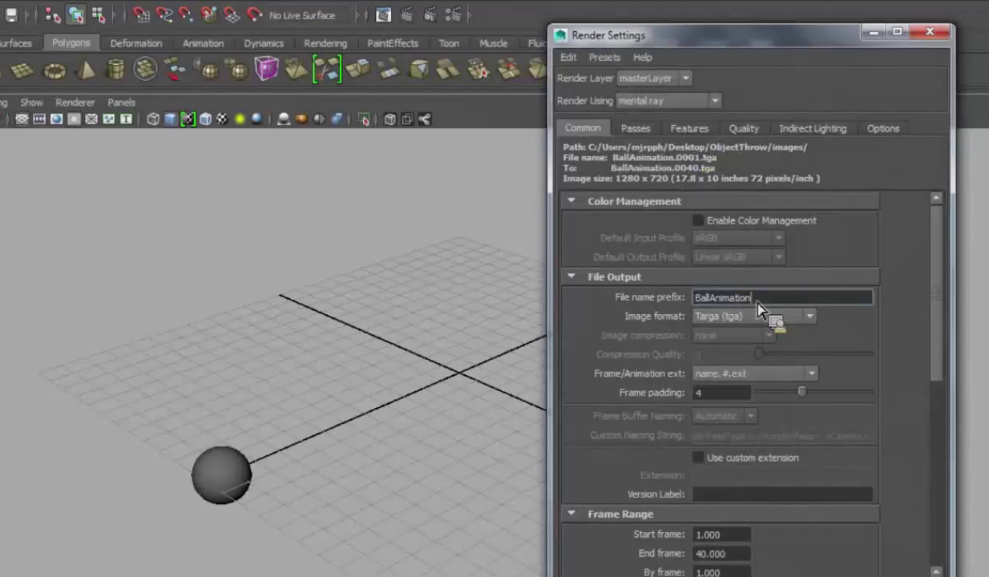
- Keep Targa output with name.#.ext naming, padding 4 and frames 1–40
left_click_drag(938, 259, 938, 289)
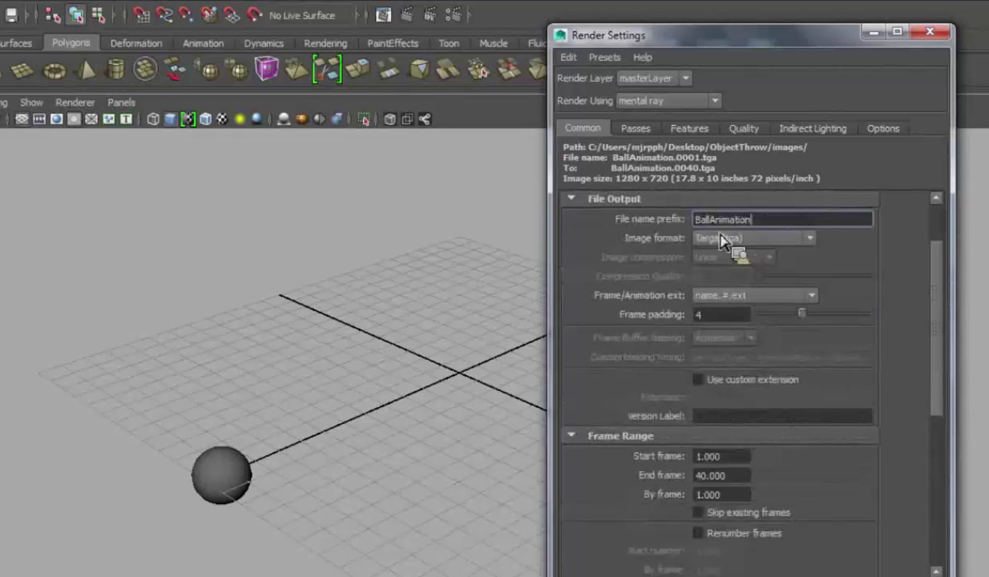
left_click(755, 250)
left_click(710, 322)
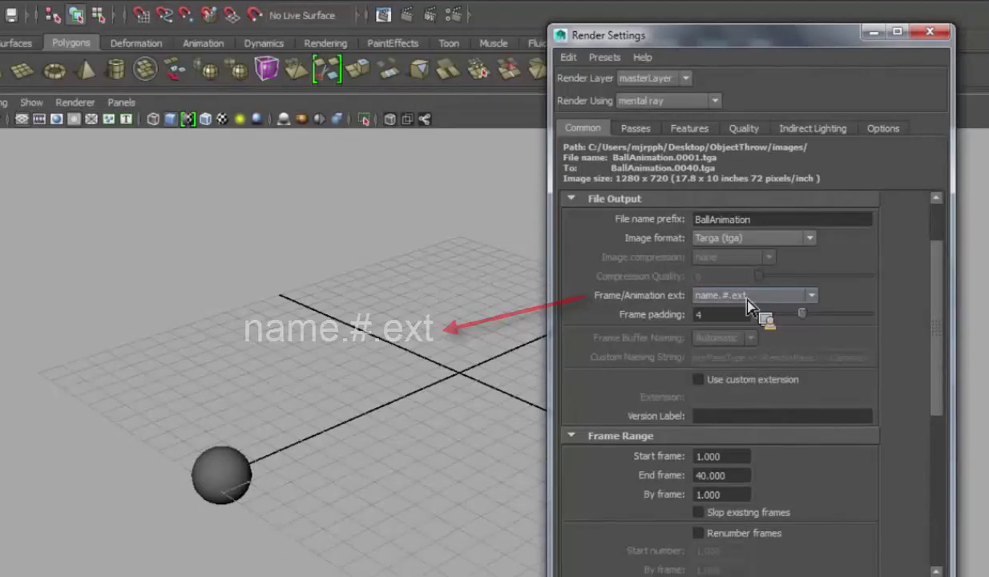
left_click(747, 296)
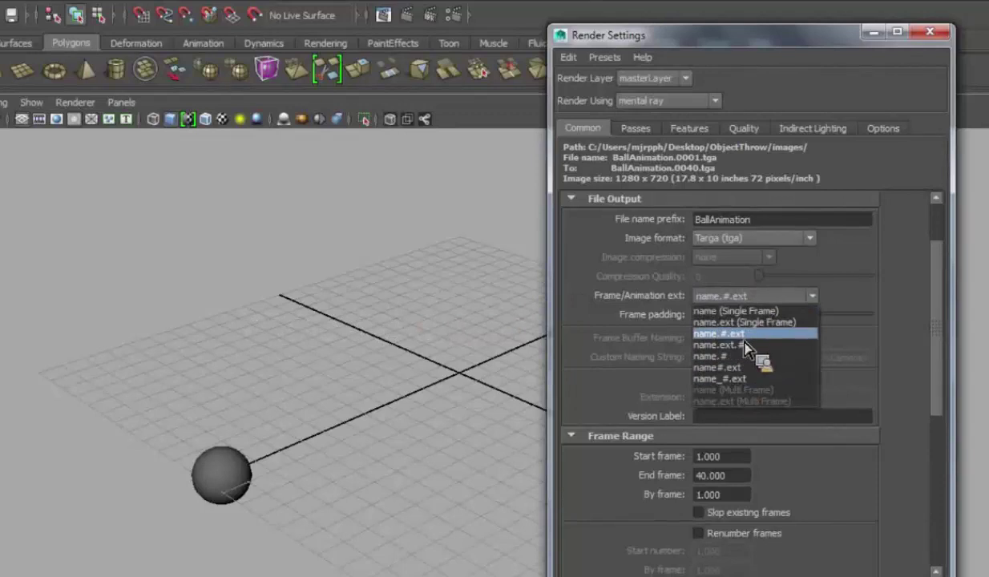
left_click(721, 332)
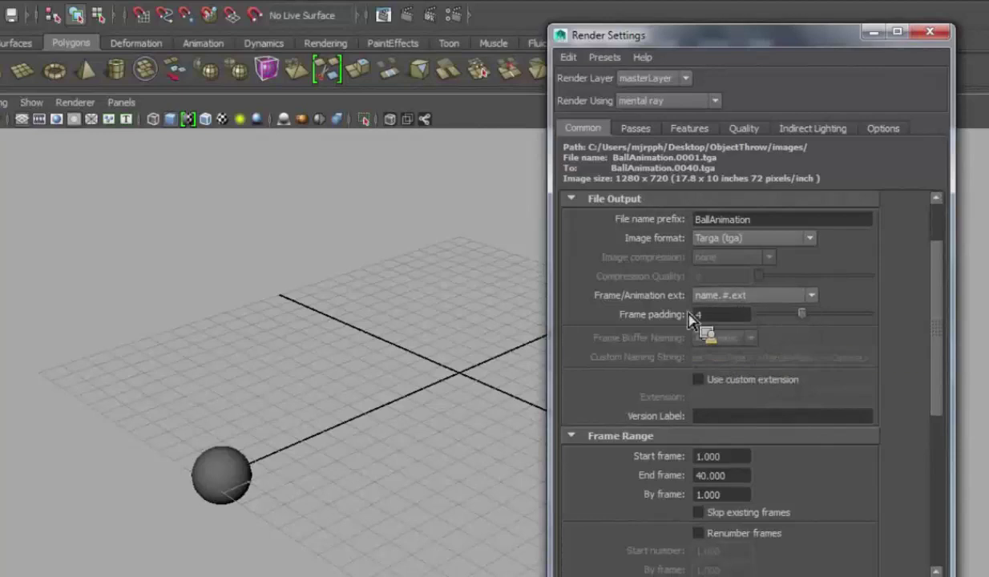
left_click_drag(936, 252, 954, 346)
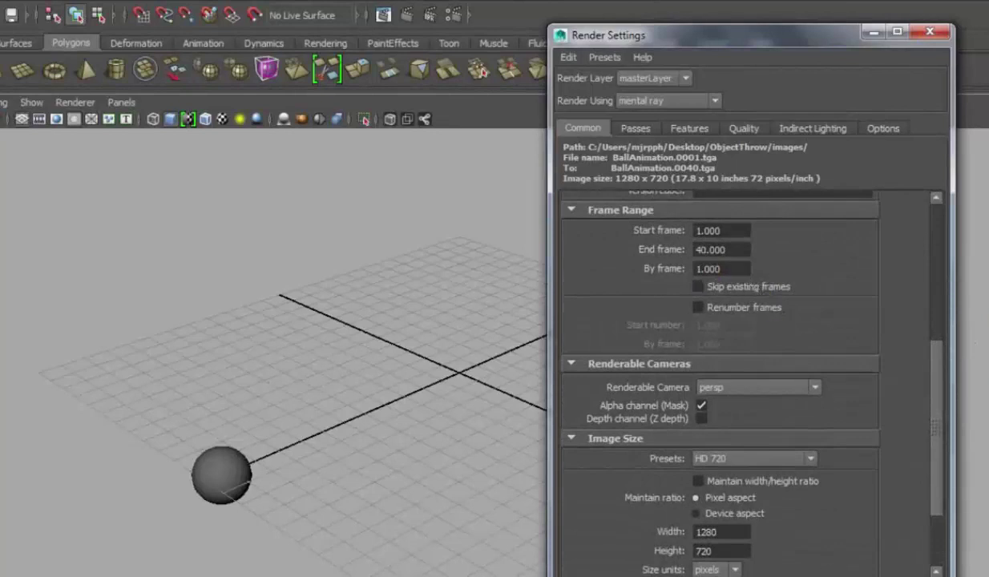
- Keep persp as the renderable camera at HD 720, then close Render Settings
left_click_drag(937, 355, 953, 417)
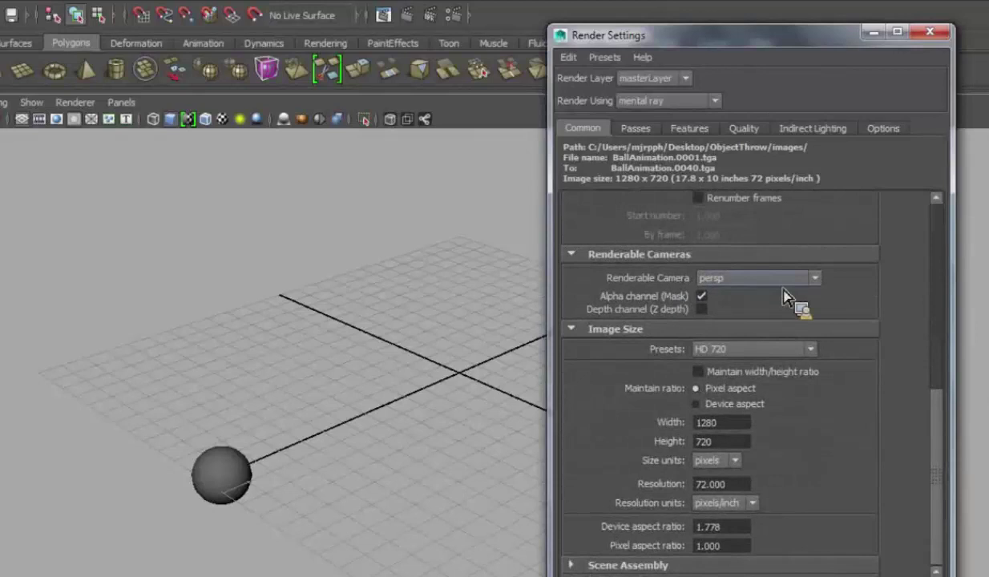
left_click(814, 278)
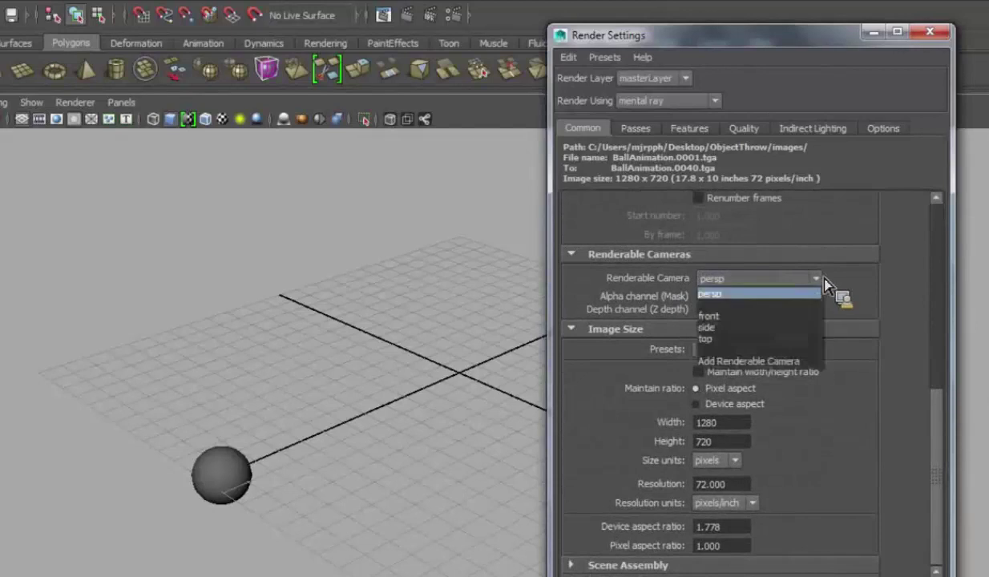
left_click(717, 315)
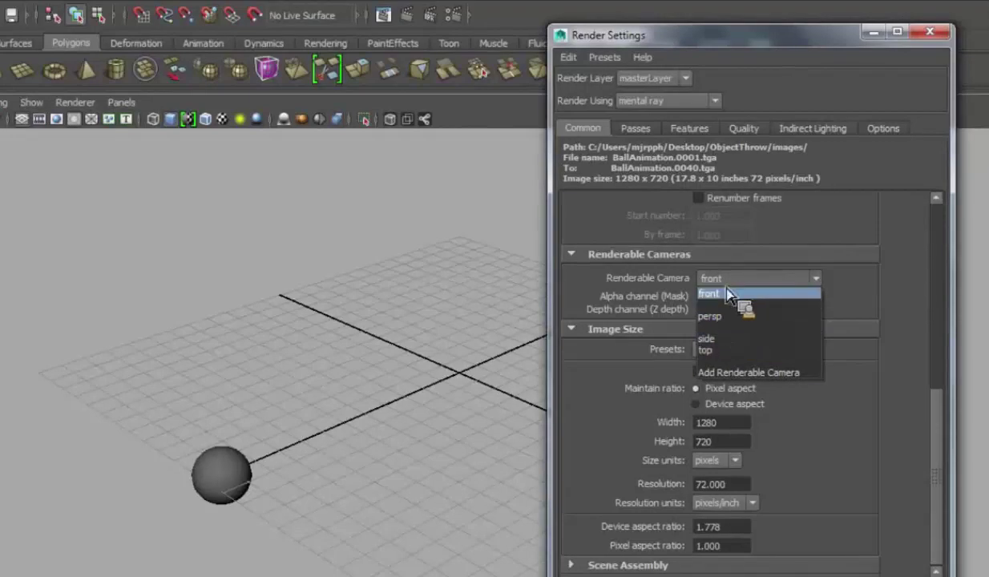
left_click(606, 284)
left_click(705, 277)
left_click(712, 317)
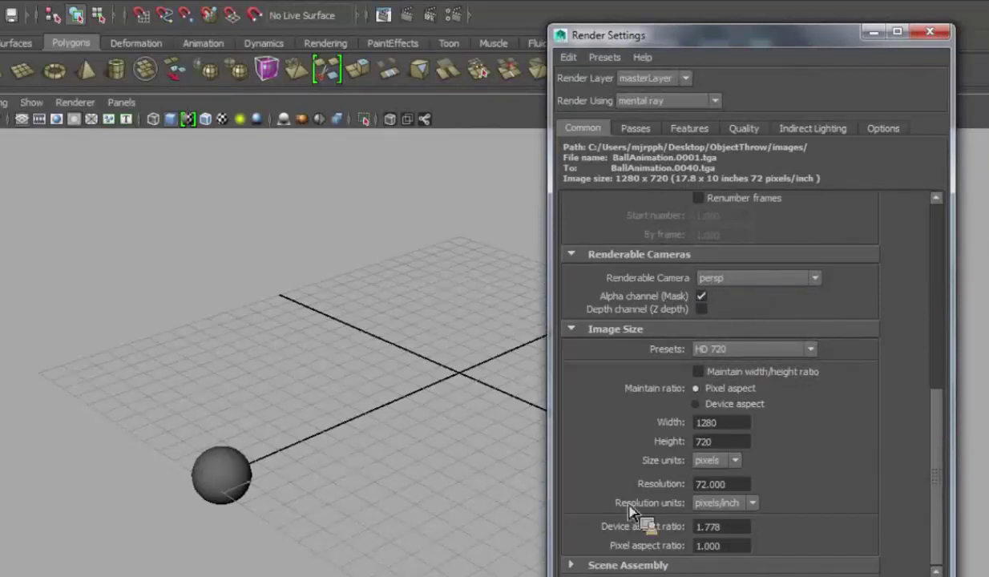
left_click(930, 32)
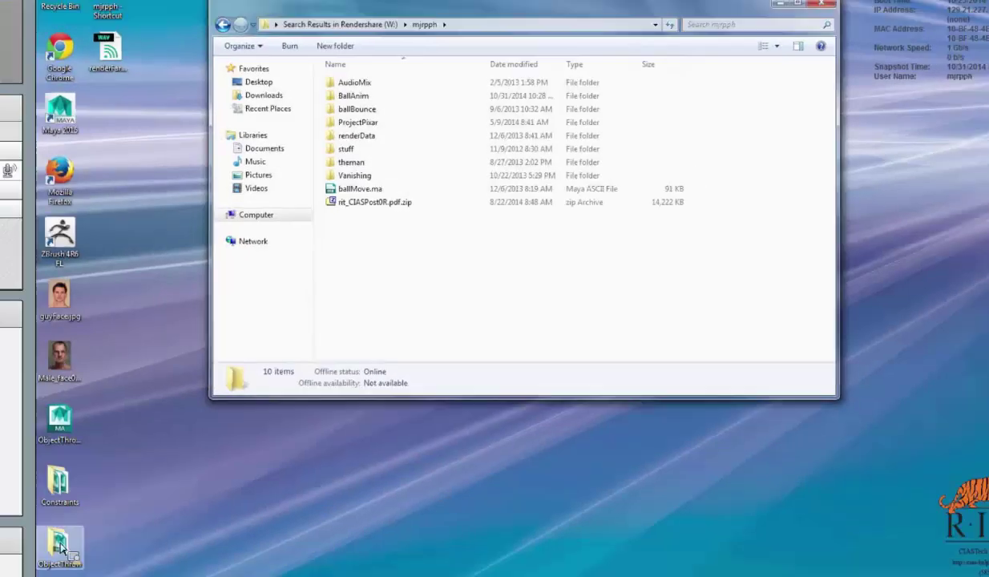
- Copy the ObjectThrow folder from the desktop into mjrpph and verify its contents
left_click_drag(17, 569, 42, 575)
left_click_drag(89, 553, 428, 282)
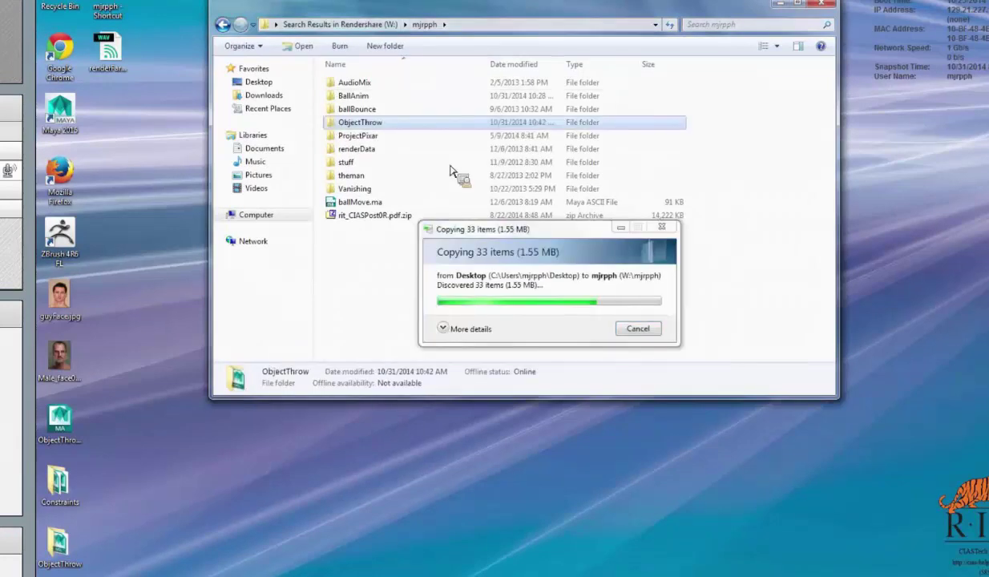
double_click(353, 124)
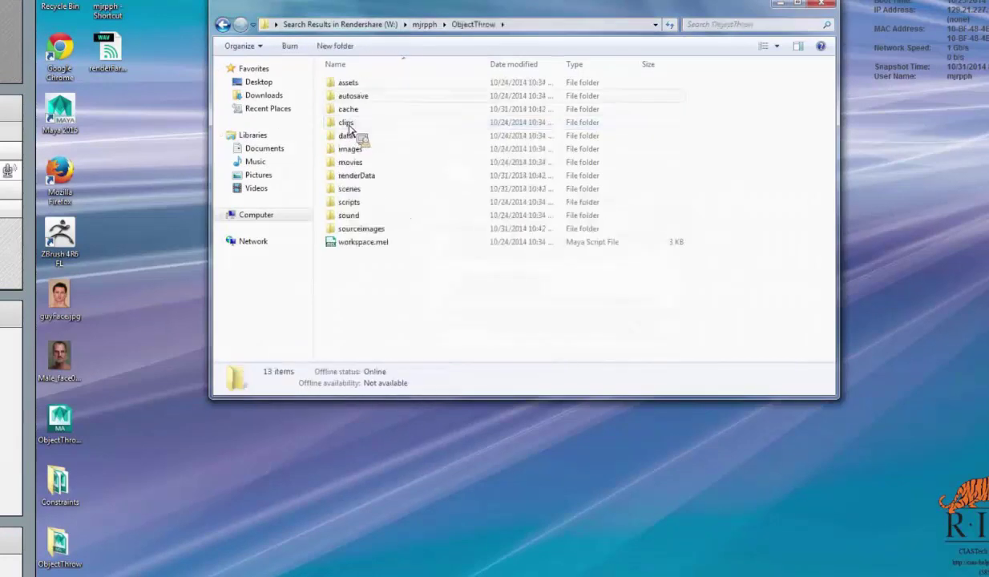
left_click(424, 24)
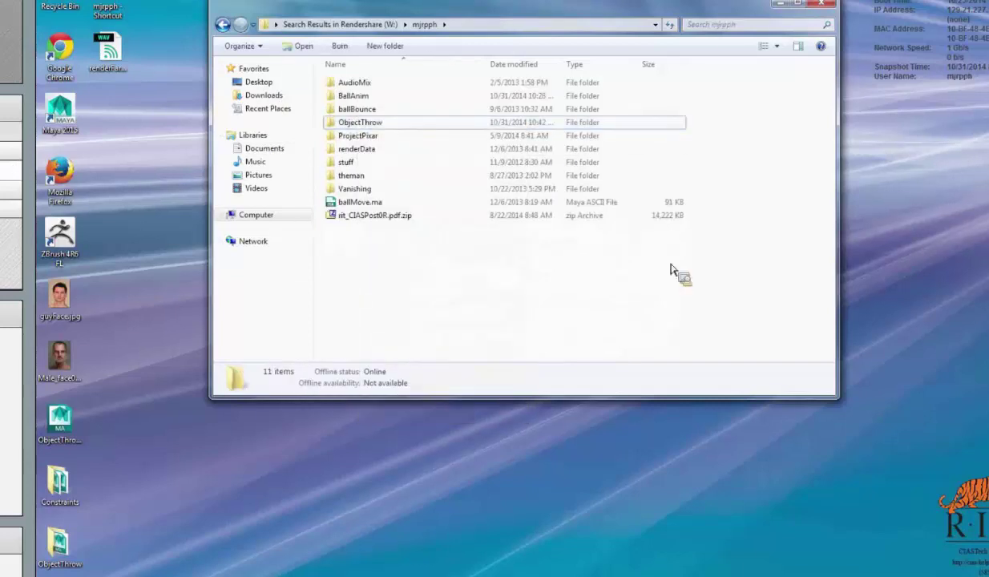
mouse_move(352, 573)
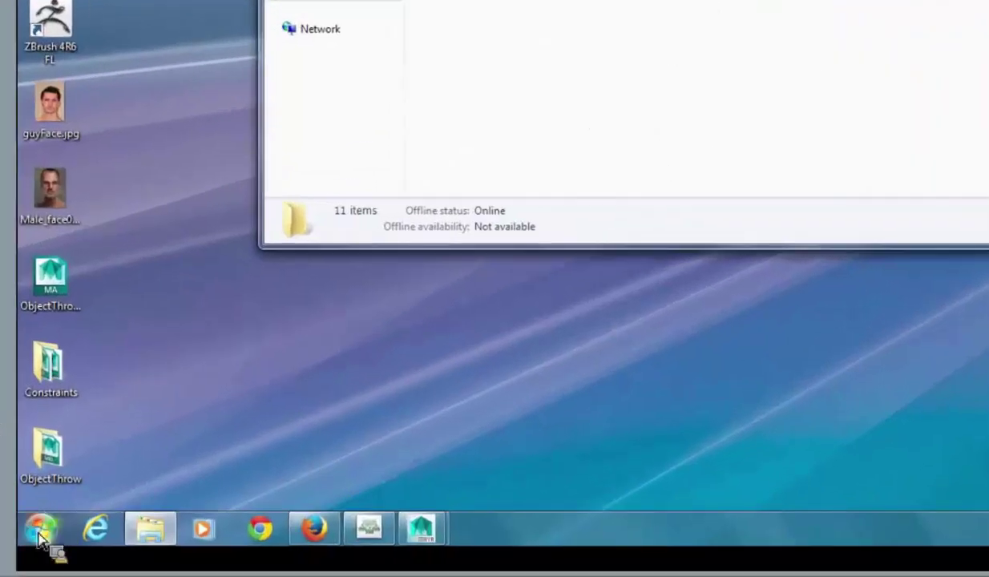
- Launch Muster Console and connect to the cias-renderfarm dispatcher with the shared farm login
left_click(40, 535)
type("Must")
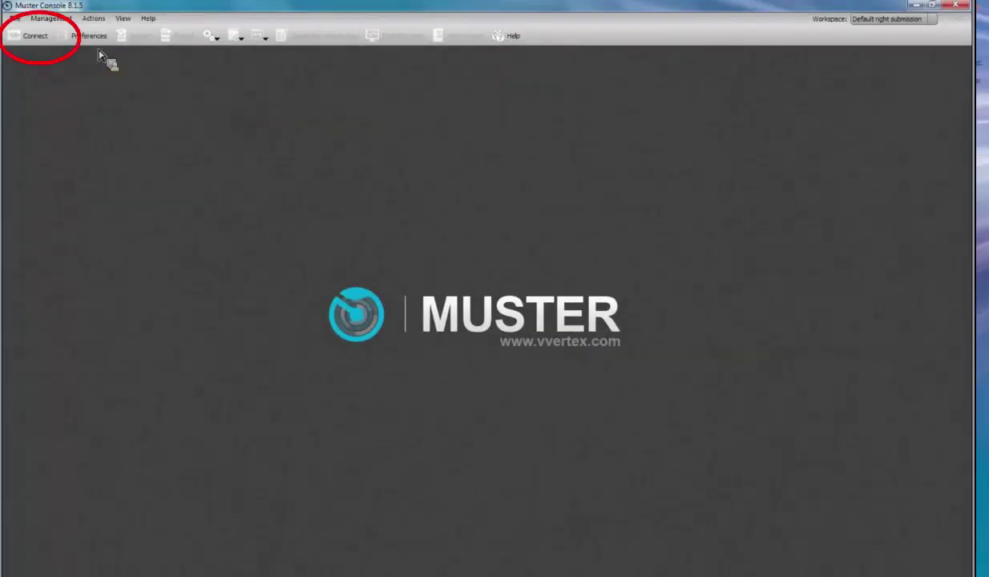
left_click(36, 36)
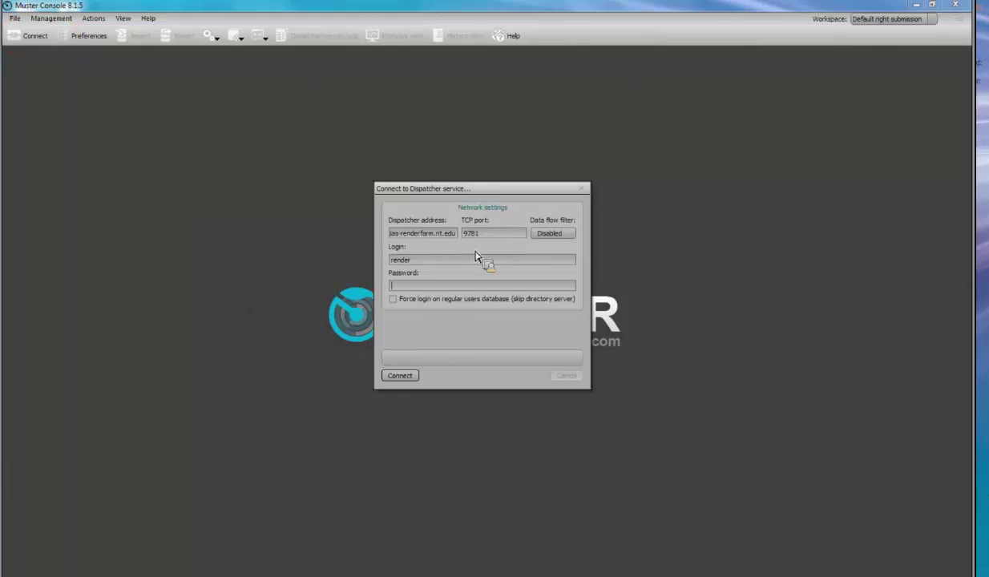
left_click(417, 286)
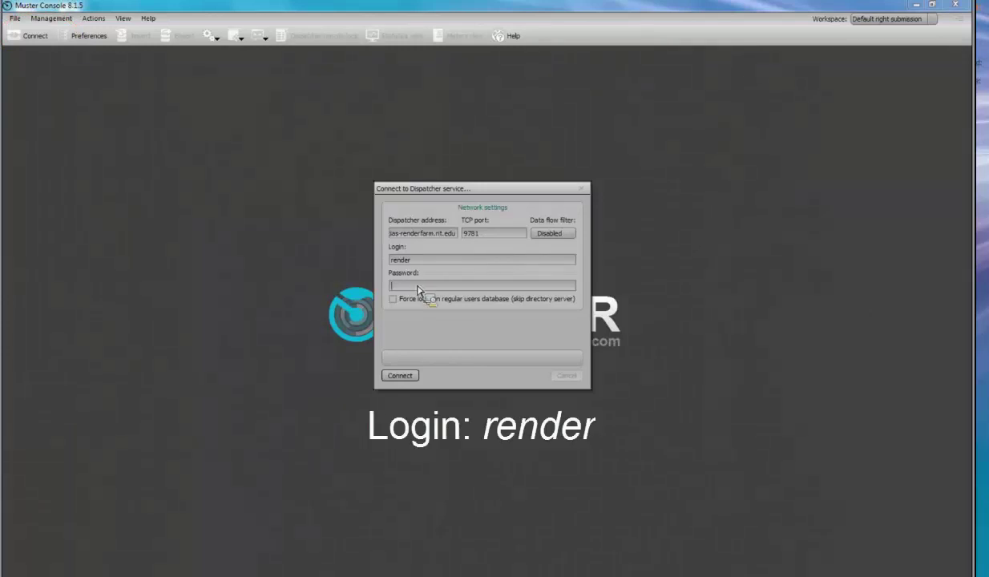
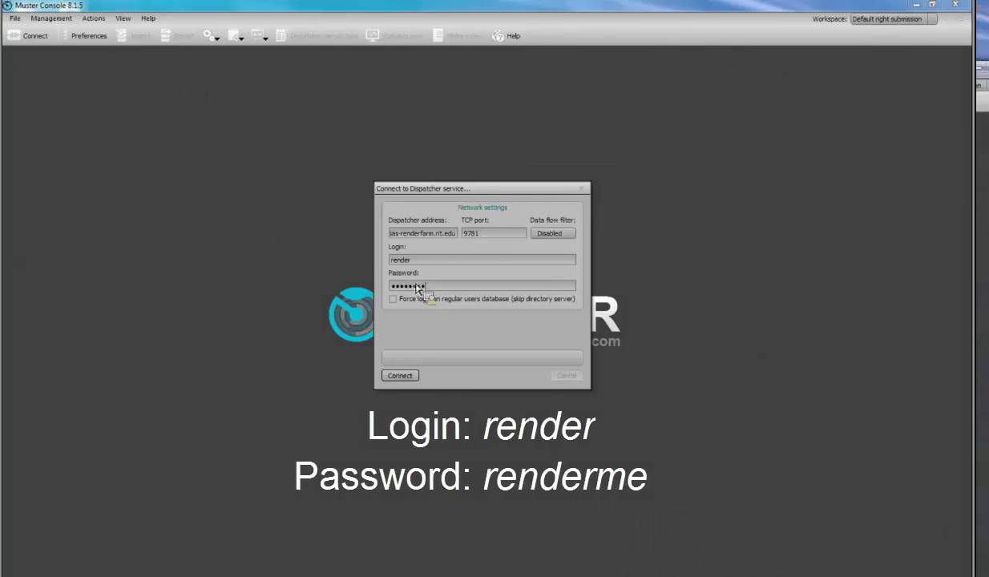
left_click(401, 375)
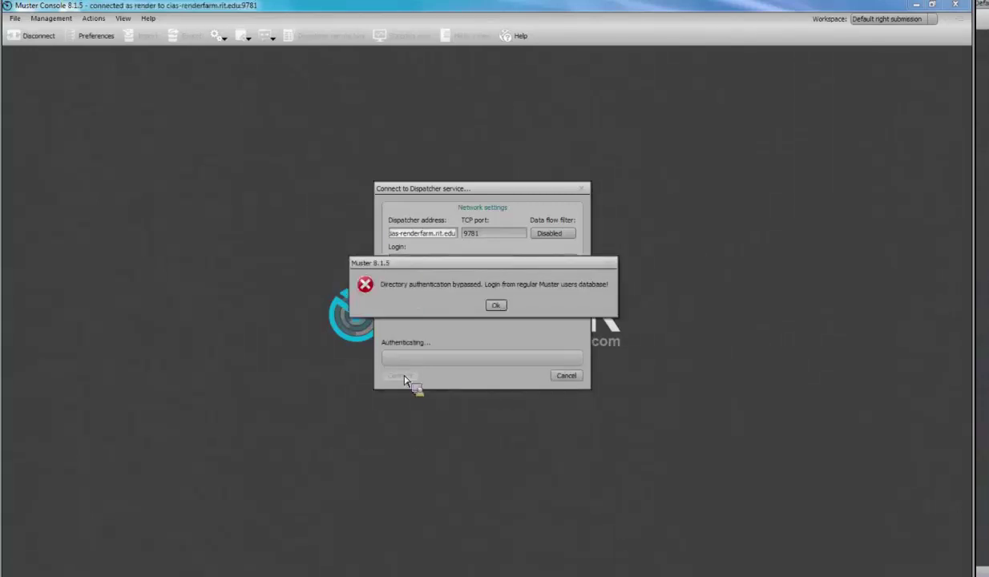
left_click(495, 306)
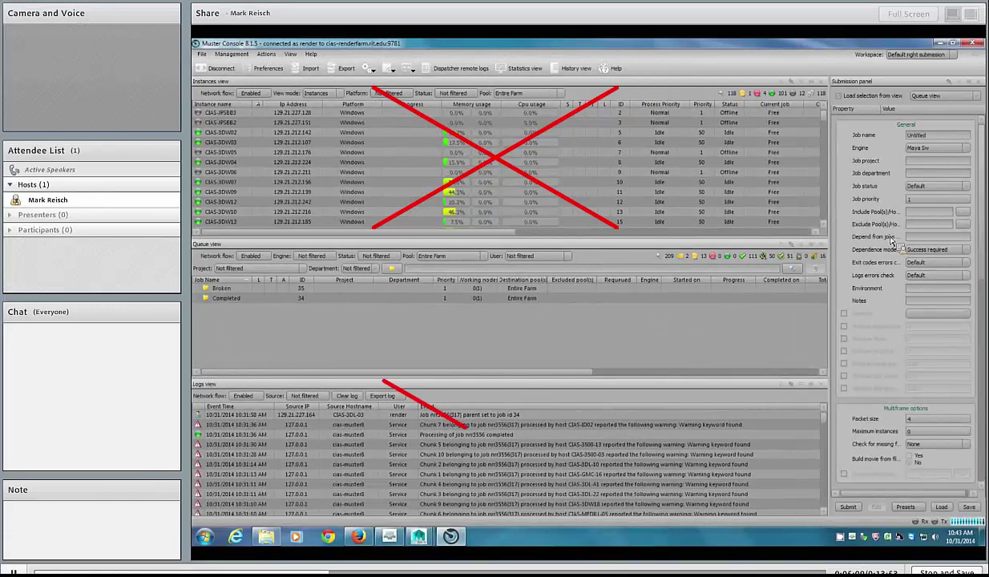
- Change the submission's render engine from Maya Sw to Maya Mr
left_click_drag(831, 312, 791, 312)
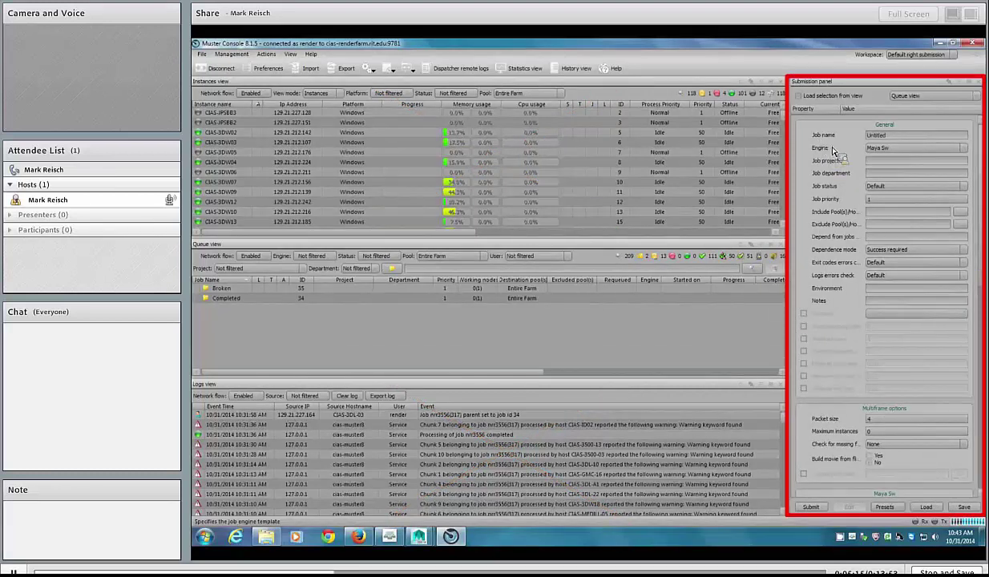
left_click(895, 154)
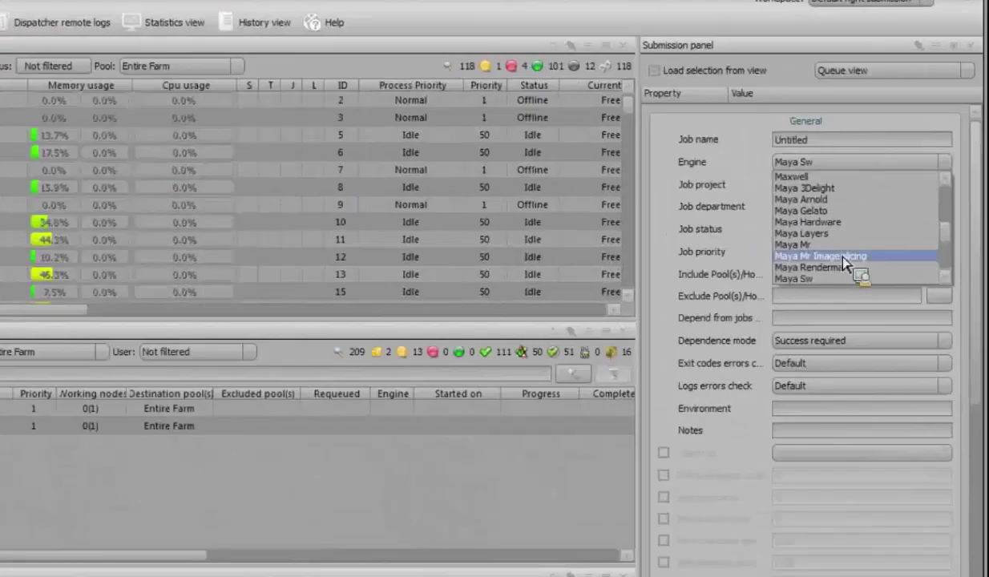
left_click(795, 245)
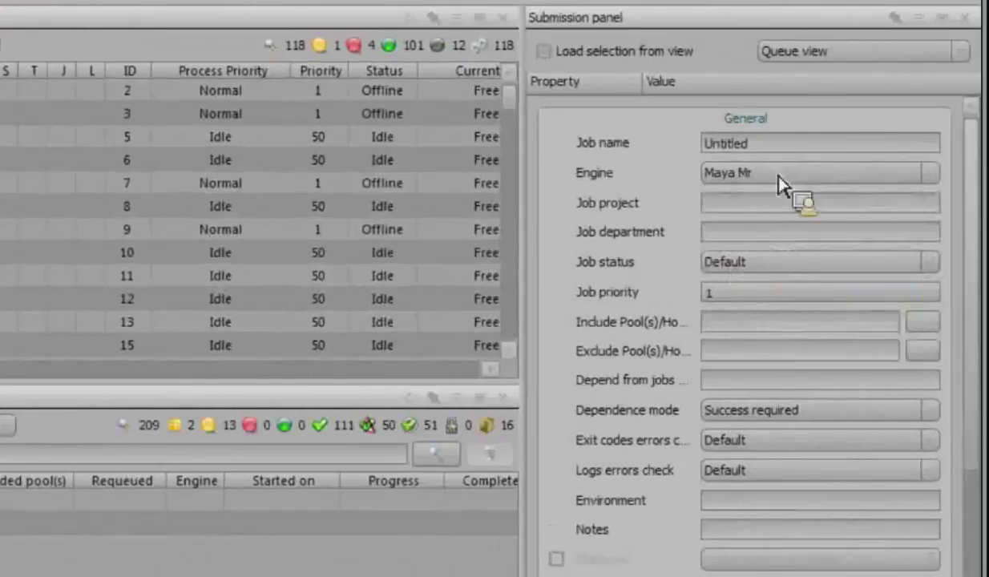
- Replace the Untitled job name with the user's ID
key("shift+Tab")
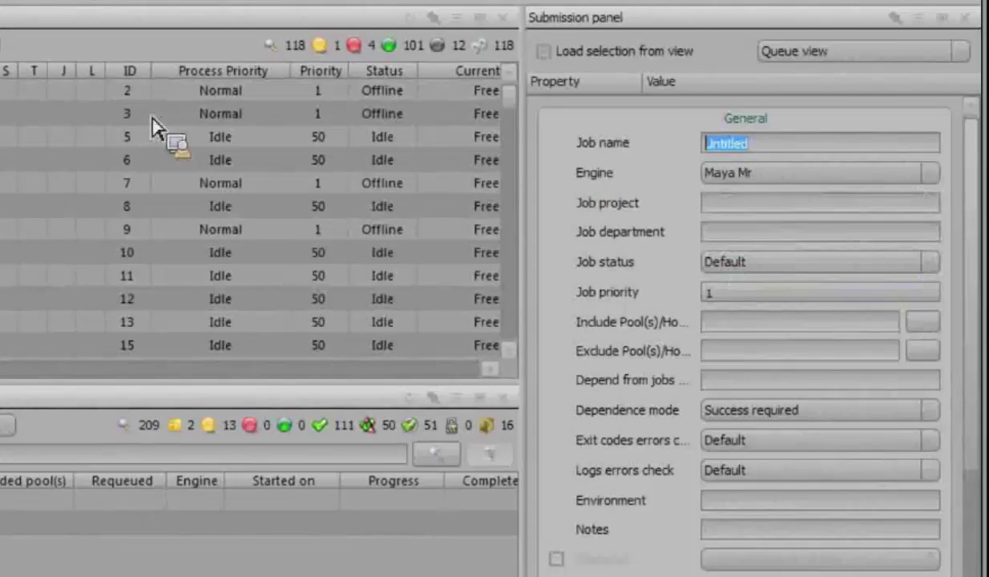
type("mr3556")
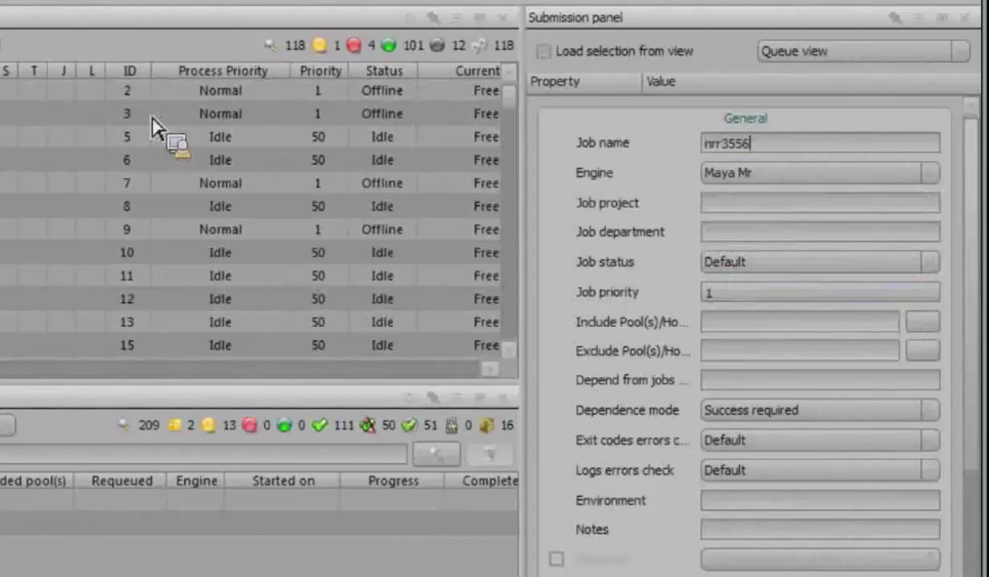
left_click_drag(736, 144, 706, 181)
left_click(784, 154)
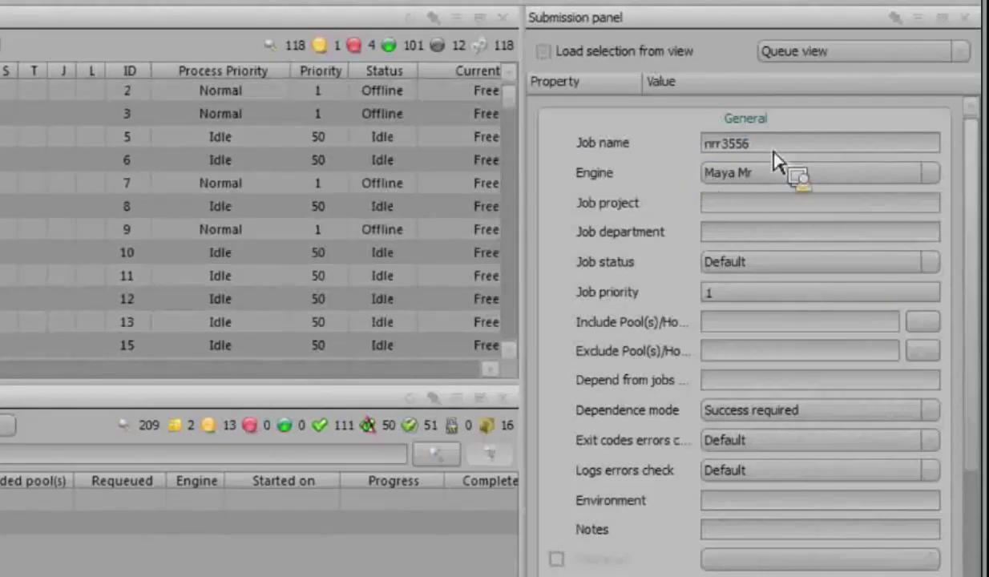
left_click_drag(774, 155, 775, 156)
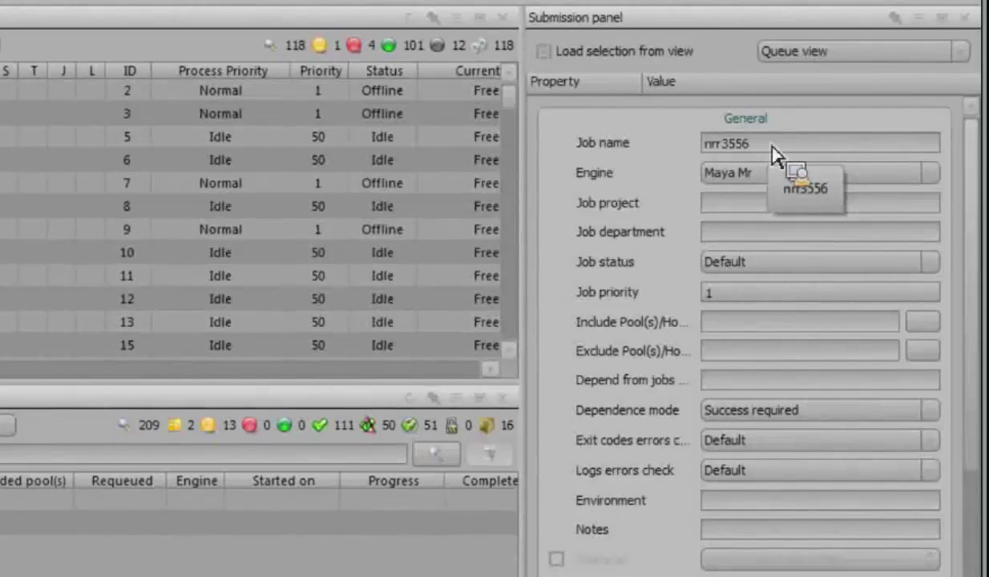
- Enter BallAnimation as the job project and SOFA as the job department
left_click_drag(775, 154, 735, 222)
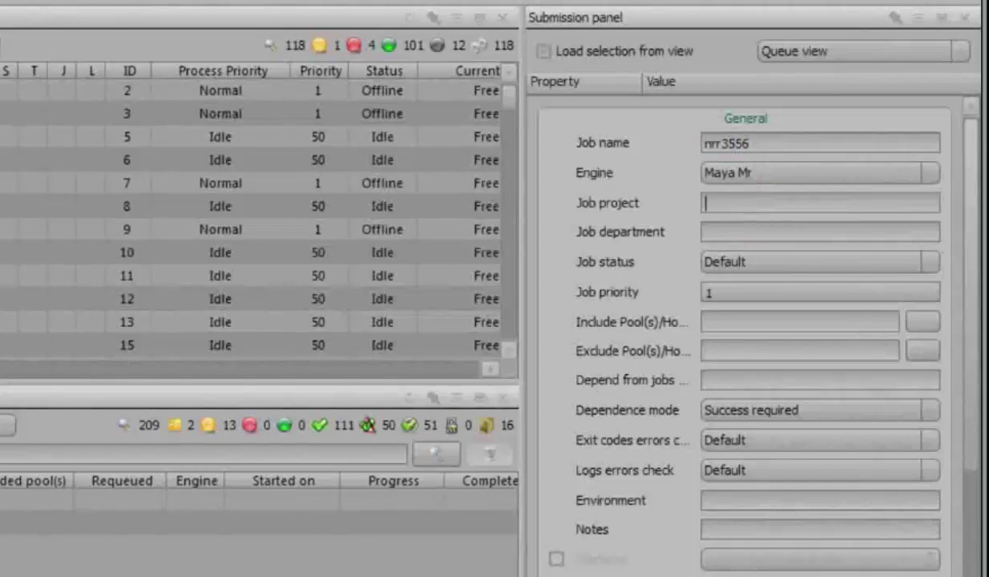
type("BallAnimation")
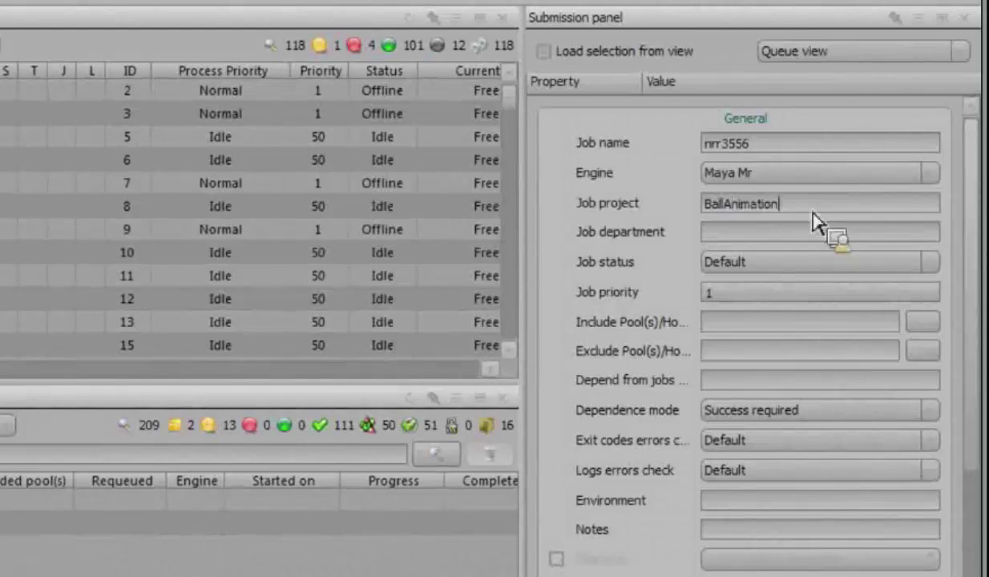
left_click(737, 231)
type("SOFA")
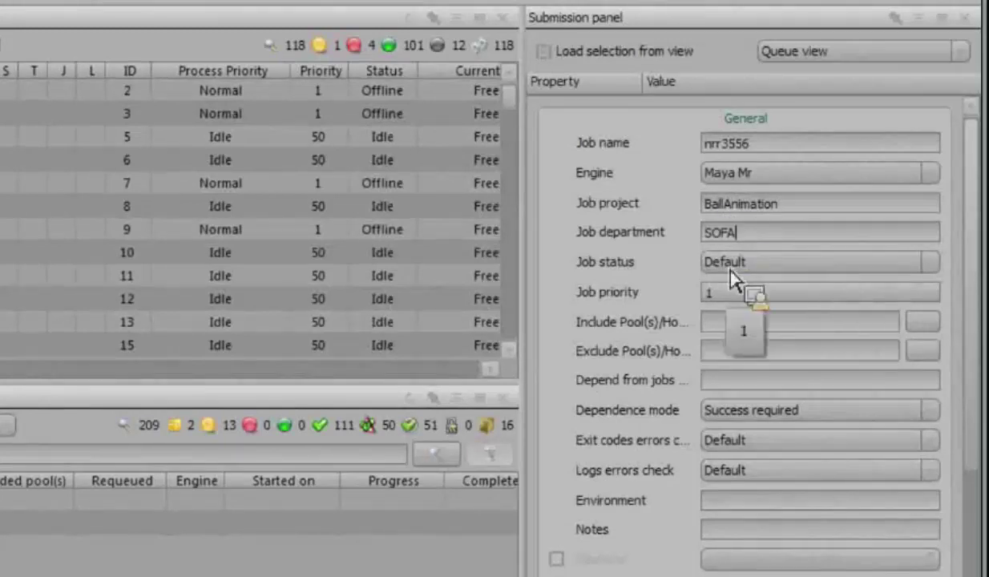
- Change the job priority from 1 to 99
double_click(726, 297)
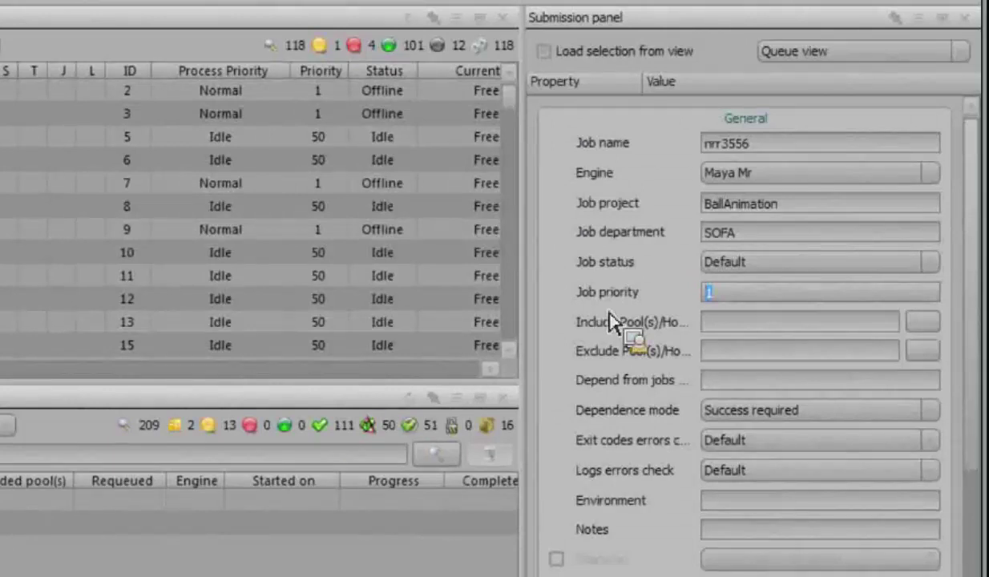
left_click_drag(611, 320, 694, 305)
type("99")
left_click(770, 327)
double_click(757, 295)
left_click(792, 297)
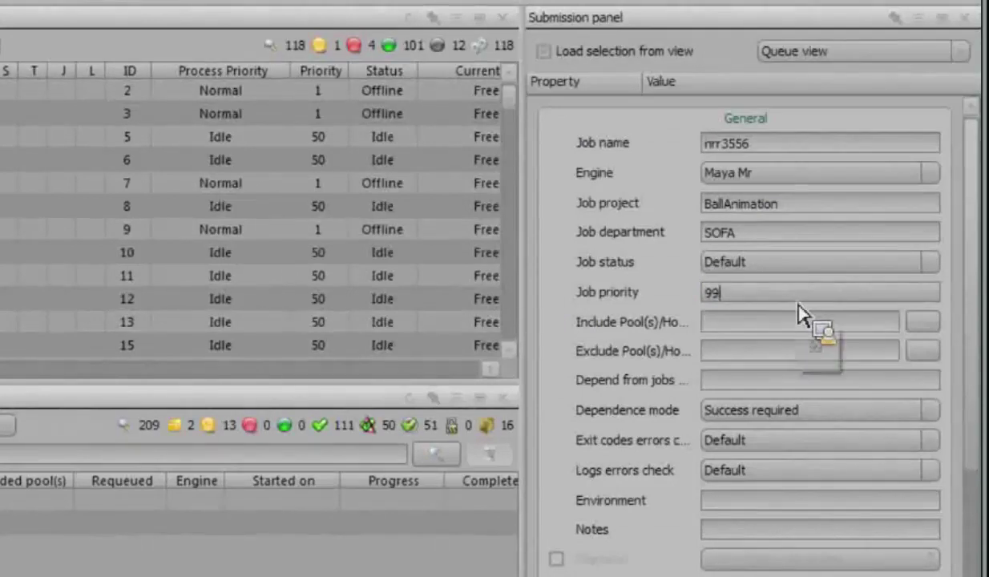
left_click_drag(799, 312, 596, 292)
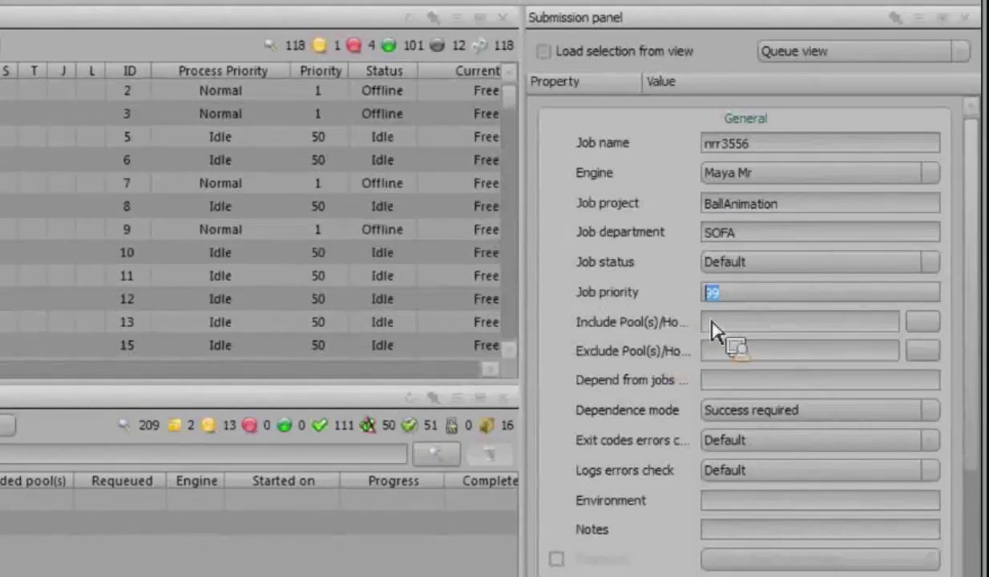
left_click_drag(633, 324, 714, 413)
left_click(713, 413)
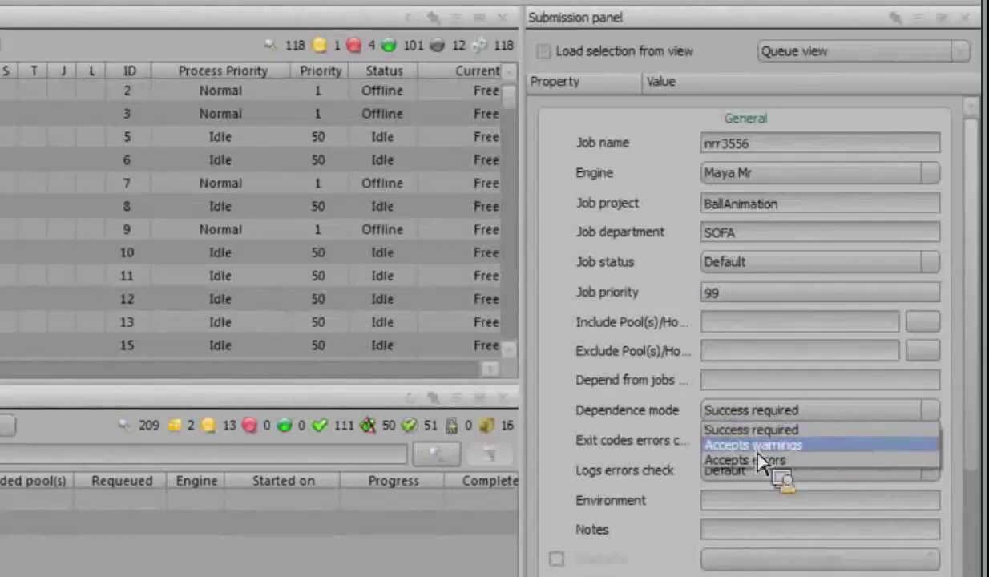
left_click(758, 449)
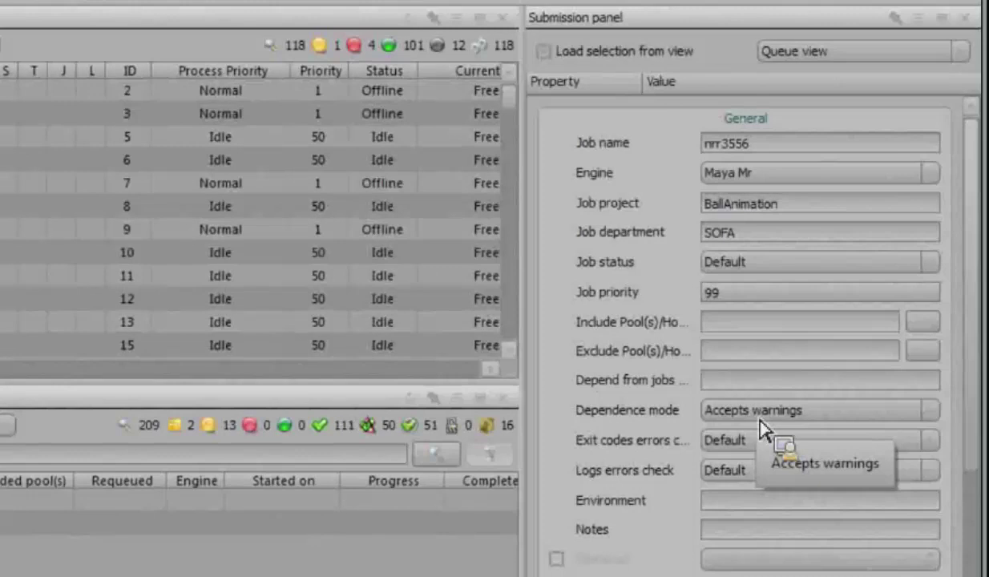
left_click(763, 415)
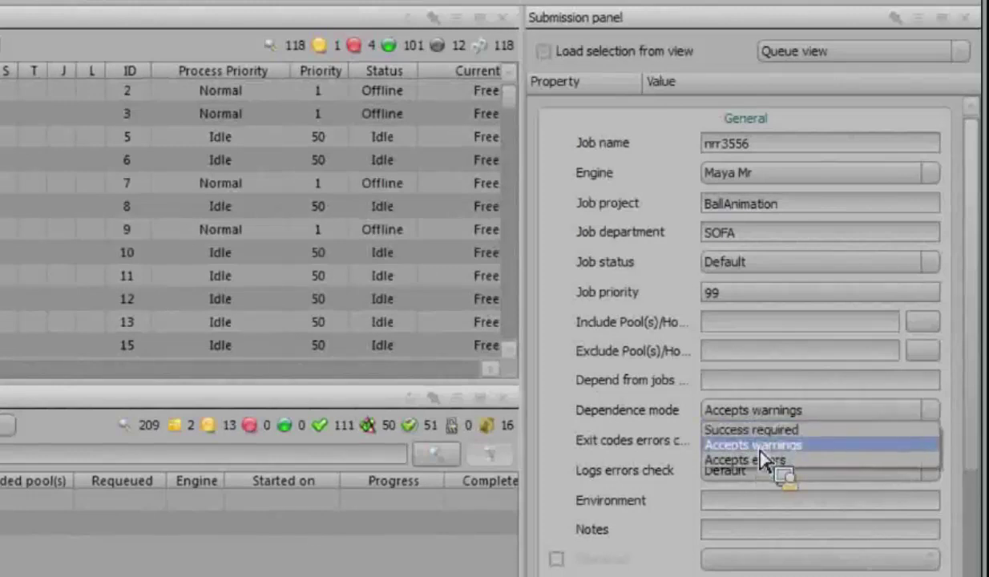
left_click(761, 450)
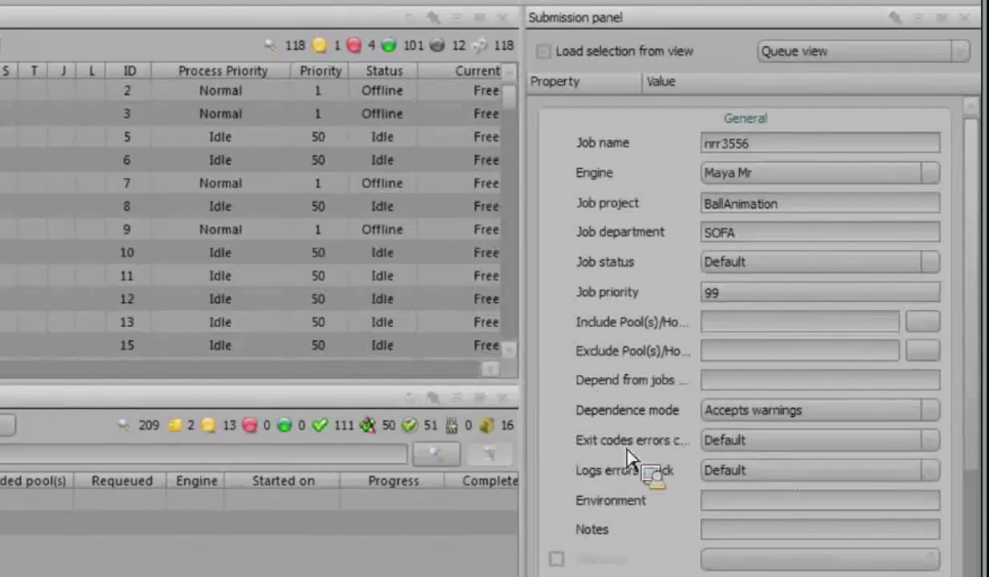
left_click(804, 448)
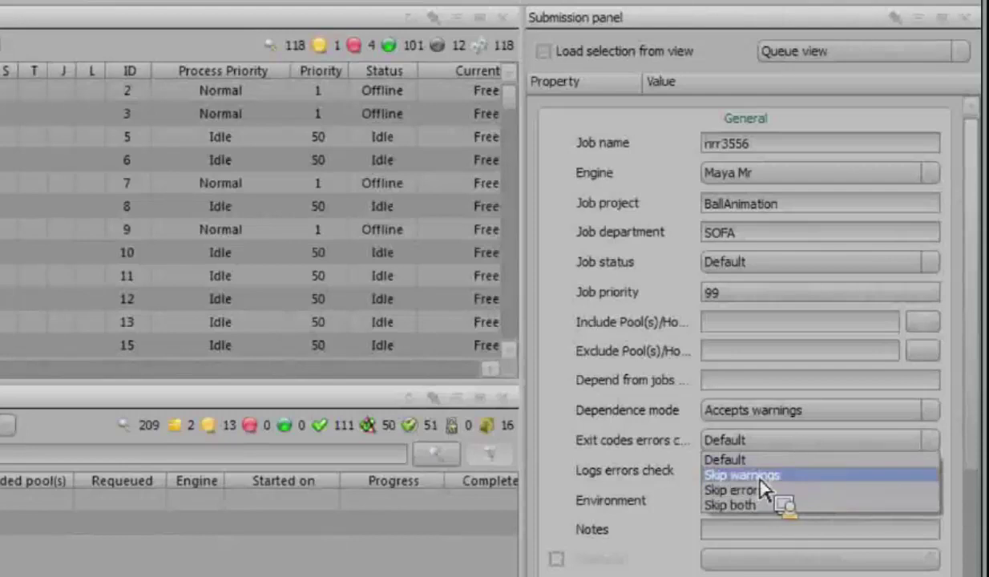
left_click(760, 476)
left_click(761, 473)
left_click(766, 503)
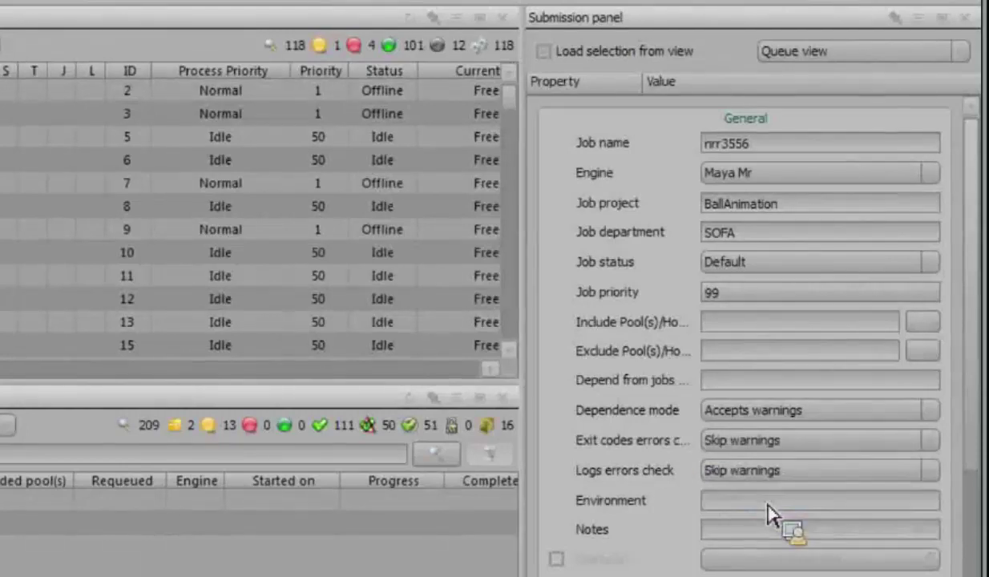
left_click(765, 454)
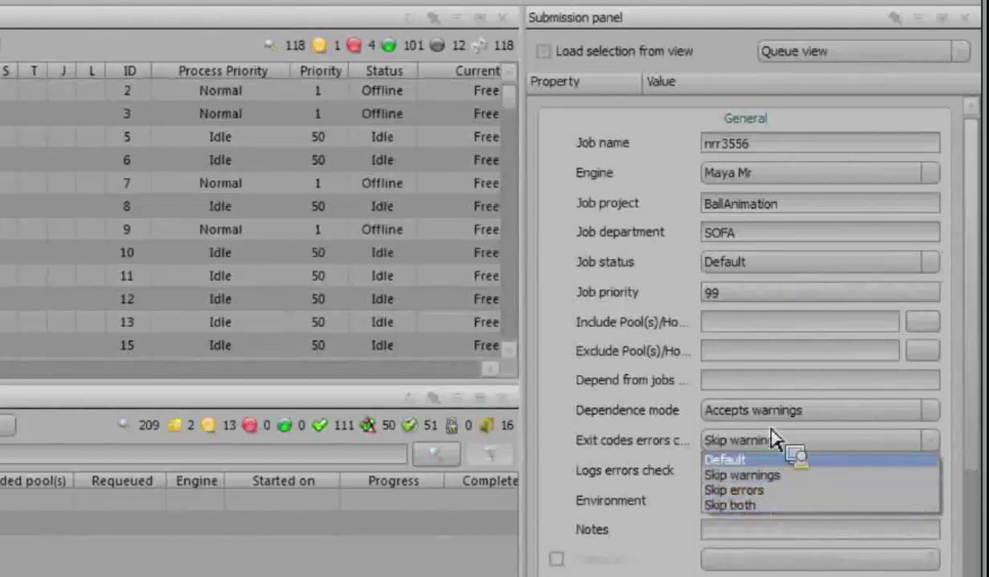
left_click(773, 459)
left_click(774, 473)
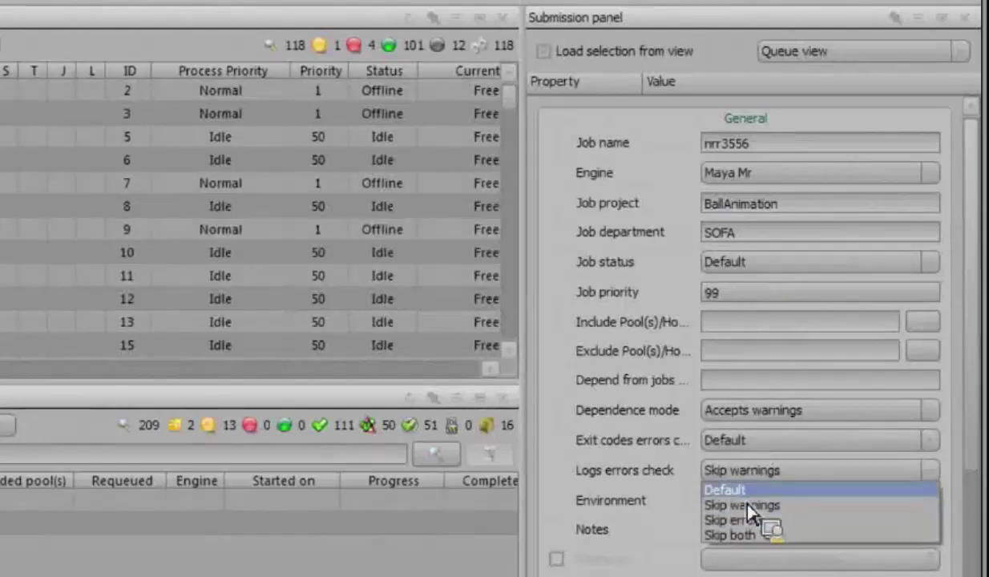
left_click(749, 486)
left_click(745, 522)
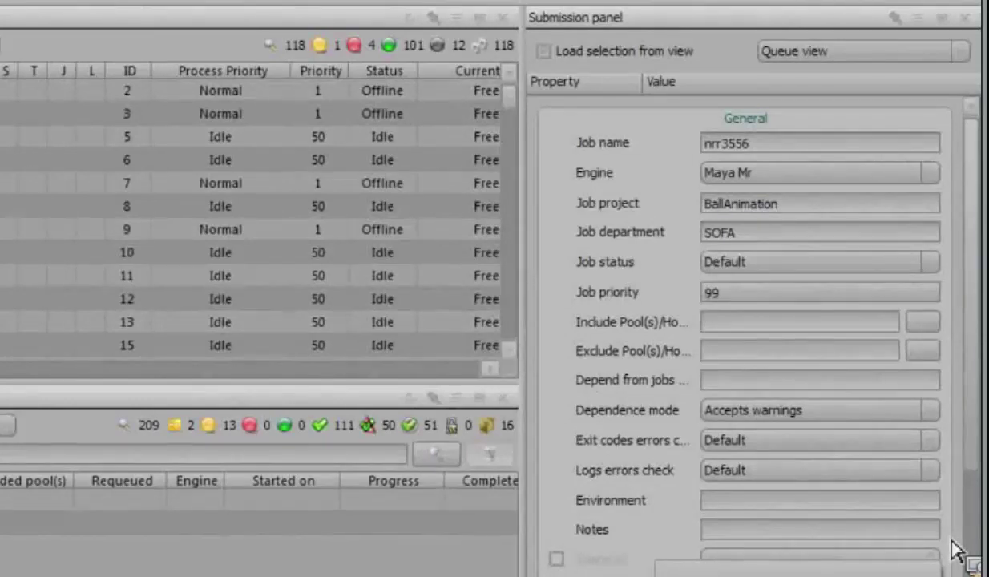
type("Thesis, hi")
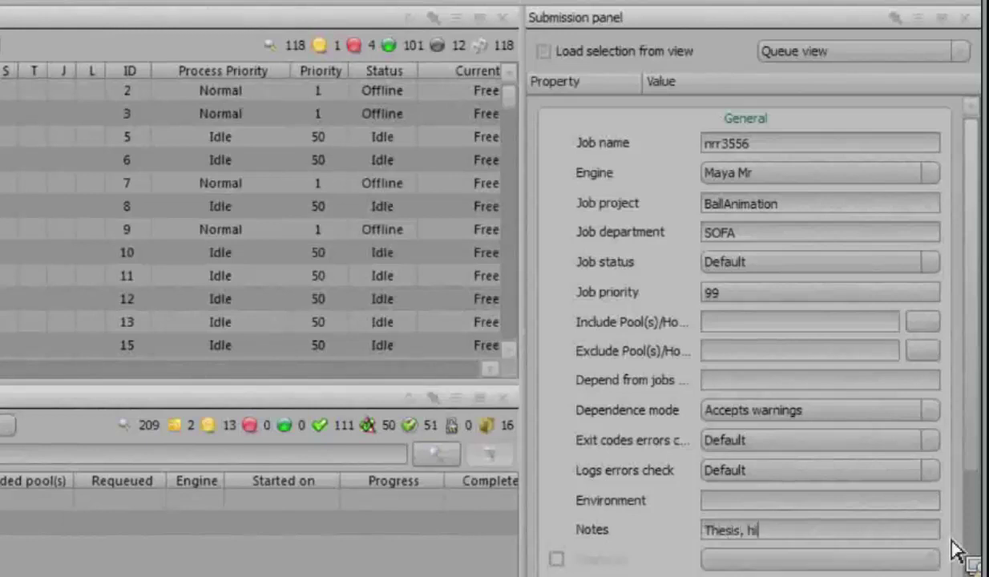
type("gh priorityu")
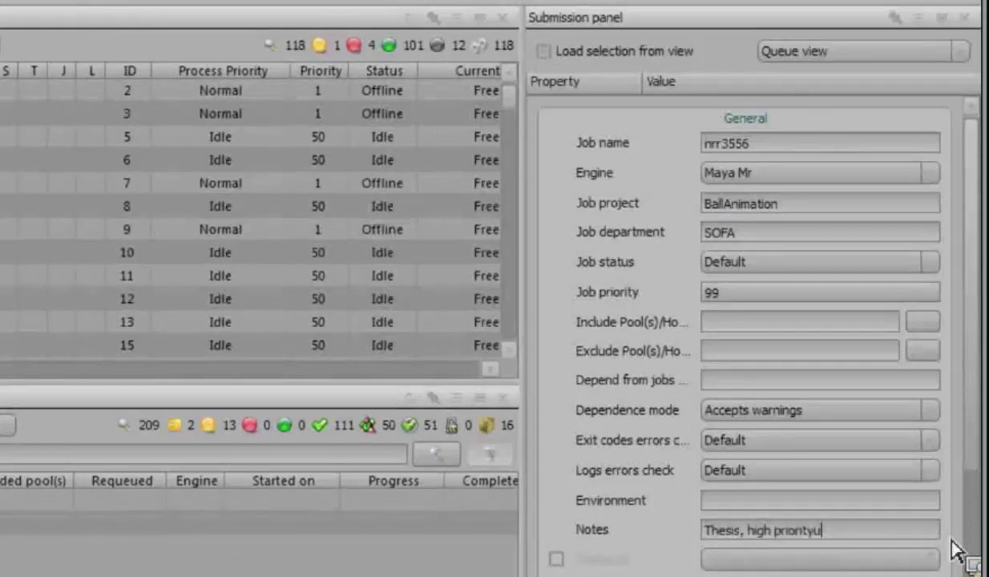
key("BackSpace")
key("BackSpace")
key("BackSpace")
key("BackSpace")
key("BackSpace")
key("BackSpace")
key("BackSpace")
key("BackSpace")
key("BackSpace")
key("BackSpace")
key("BackSpace")
key("BackSpace")
key("BackSpace")
key("BackSpace")
key("BackSpace")
key("BackSpace")
key("BackSpace")
key("BackSpace")
key("BackSpace")
key("BackSpace")
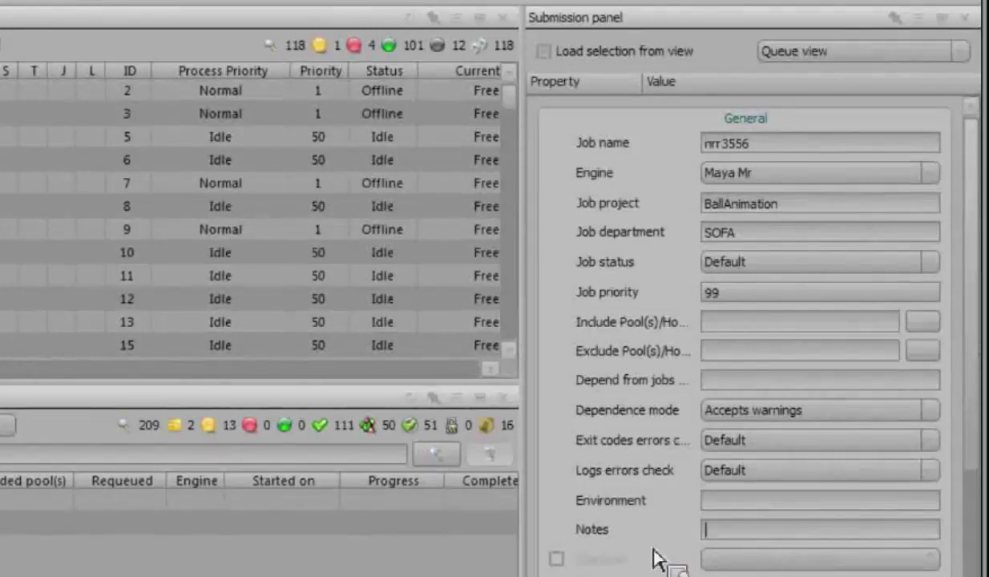
scroll(969, 246, "down", 10)
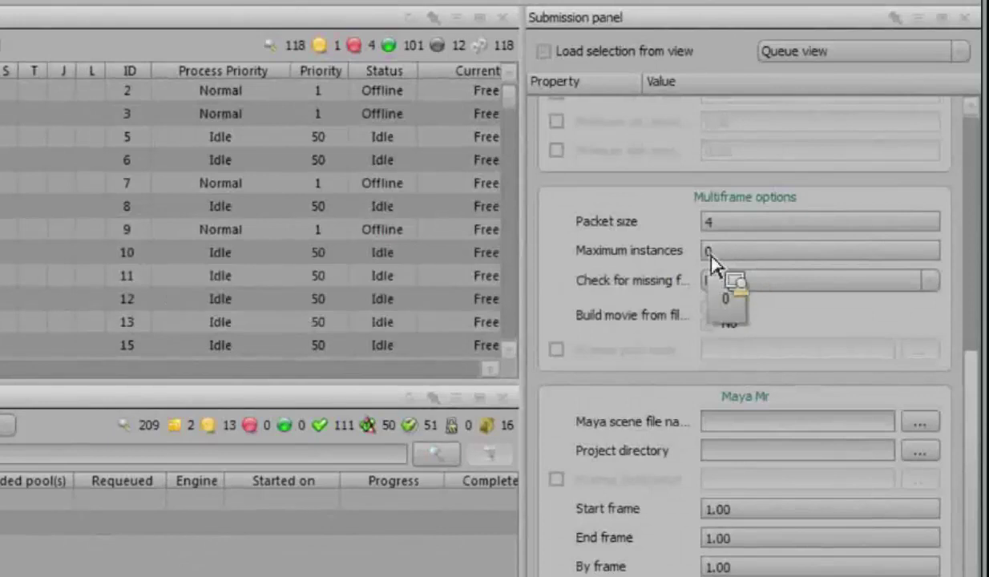
left_click(789, 255)
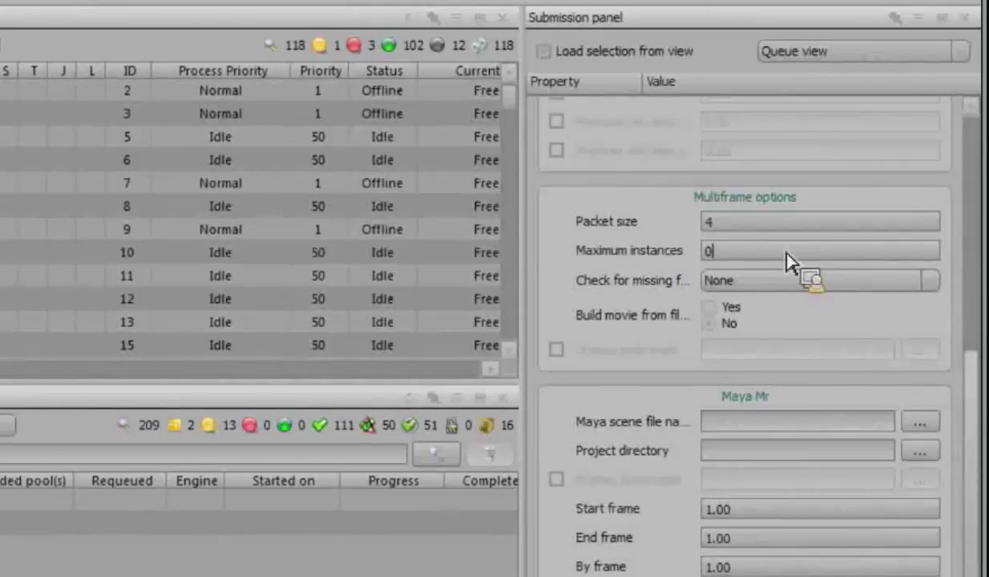
double_click(743, 254)
type("0")
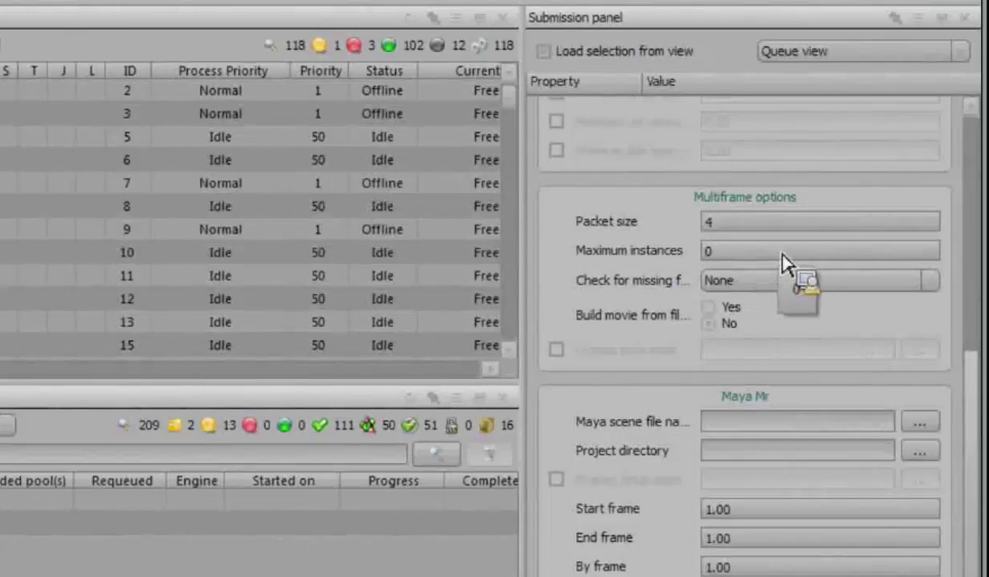
scroll(786, 265, "down", 4)
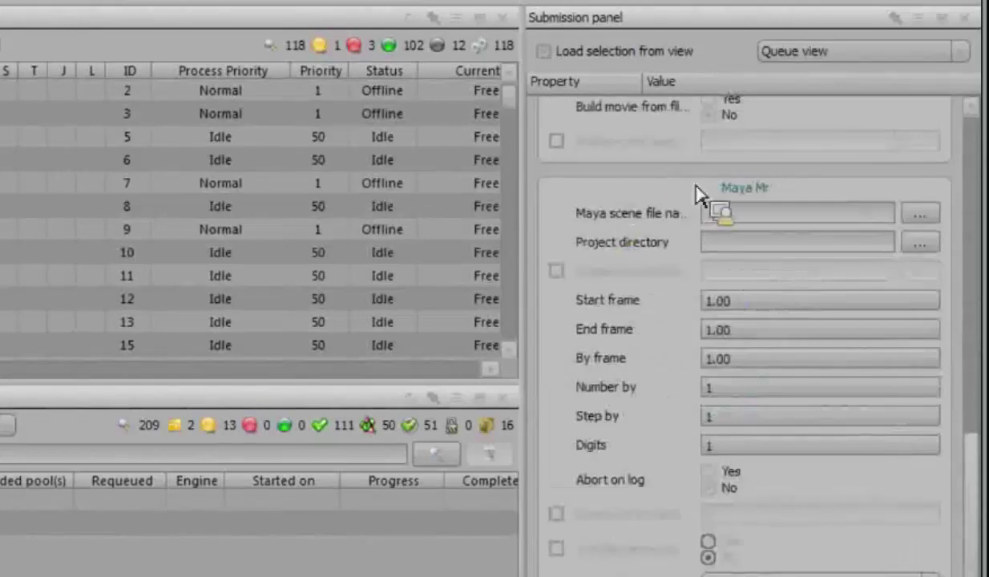
- Browse for the Maya scene file and search the Rendershare (W:) drive for the user's project folder
left_click(932, 217)
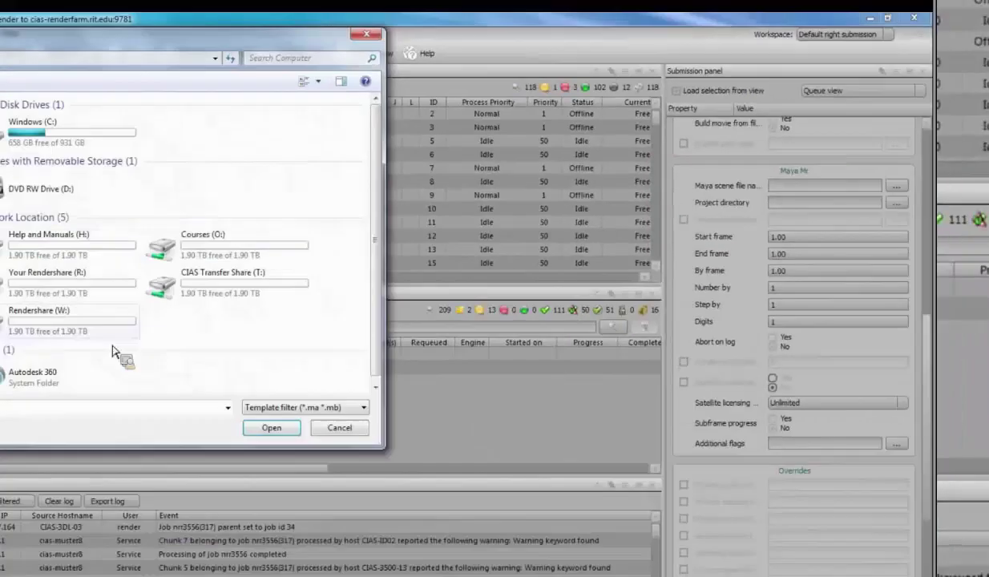
double_click(113, 346)
left_click(420, 78)
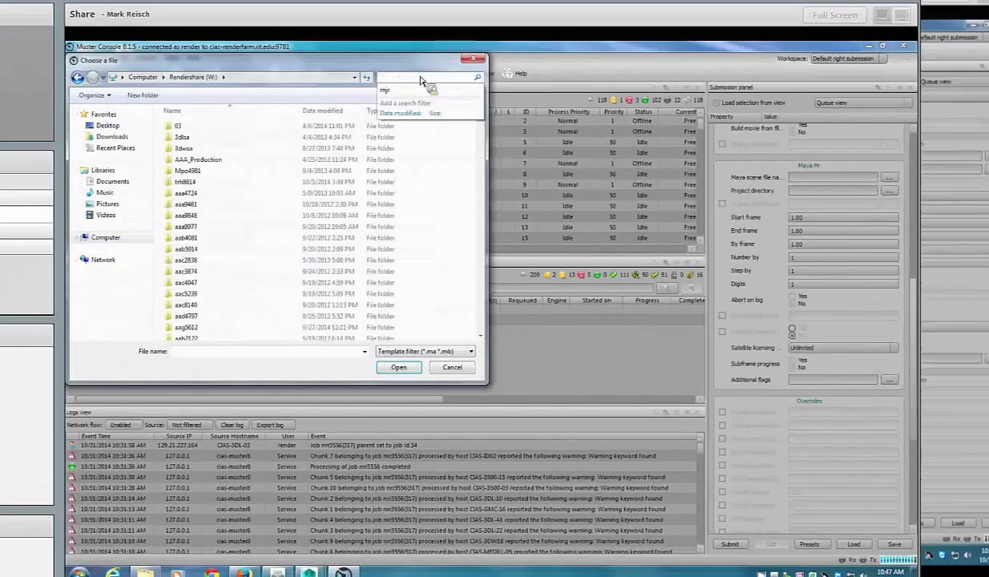
type("mp")
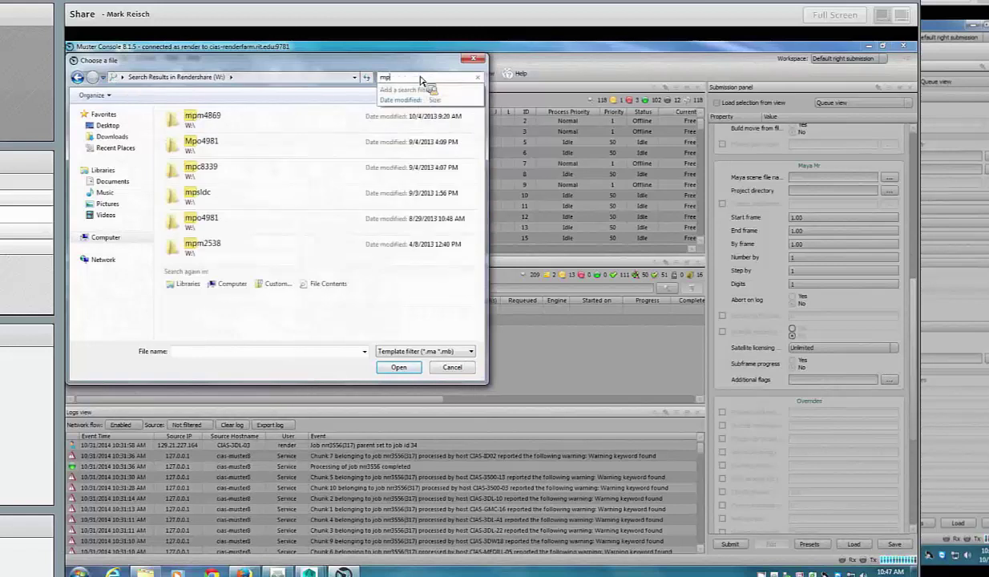
key("BackSpace")
type("j")
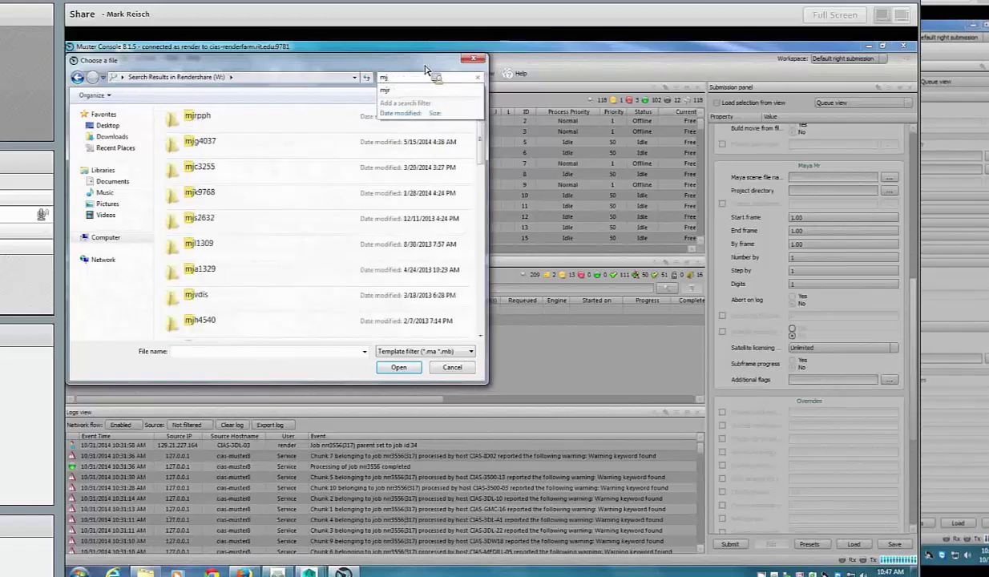
type("r")
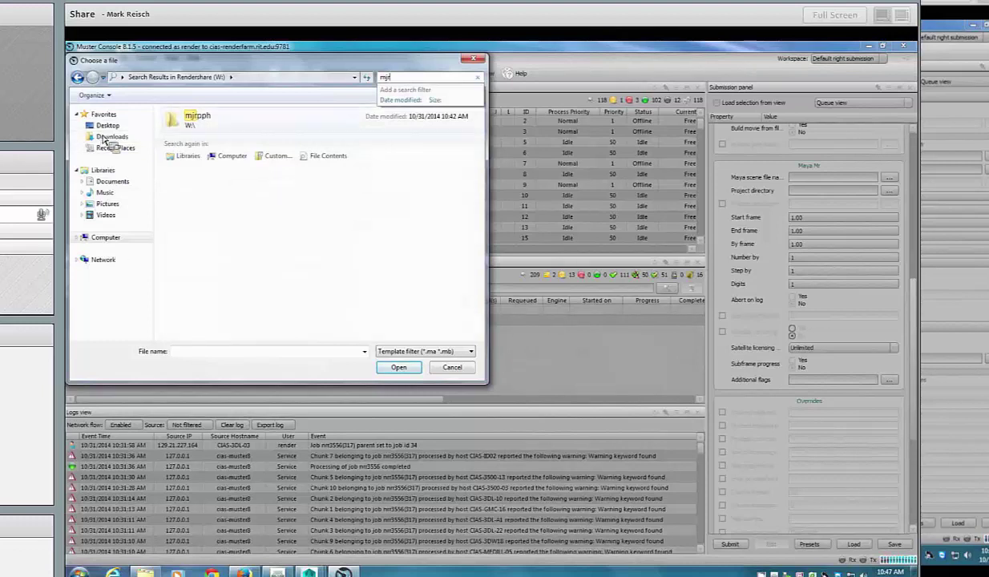
- Load ballAnimation.ma from the BallAnim scenes folder as the job's scene
double_click(189, 119)
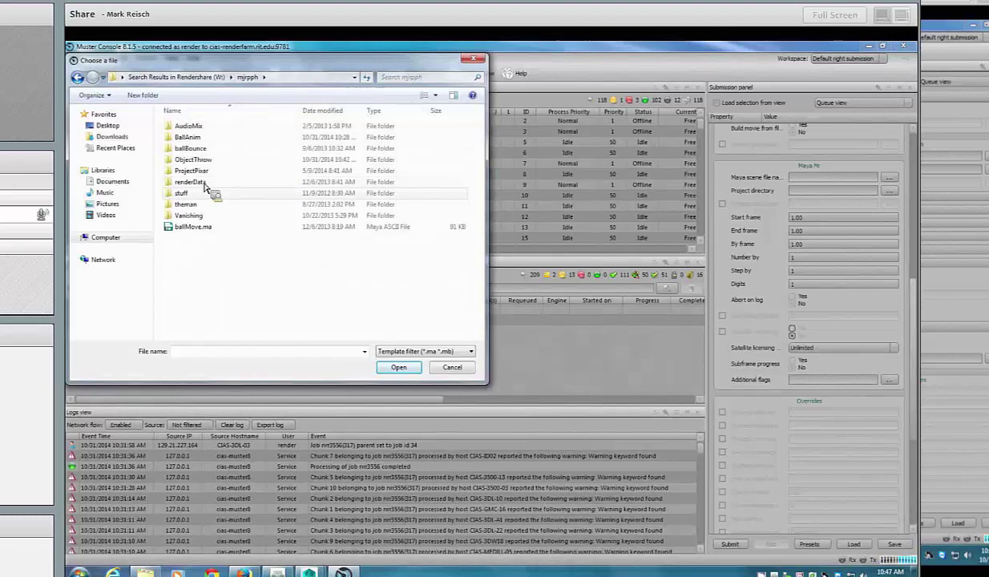
double_click(198, 138)
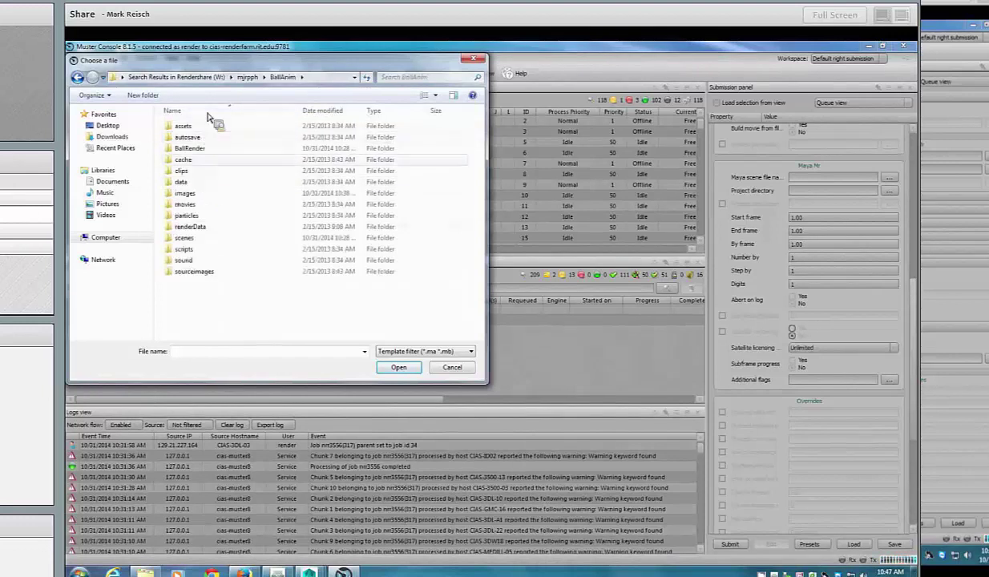
double_click(201, 238)
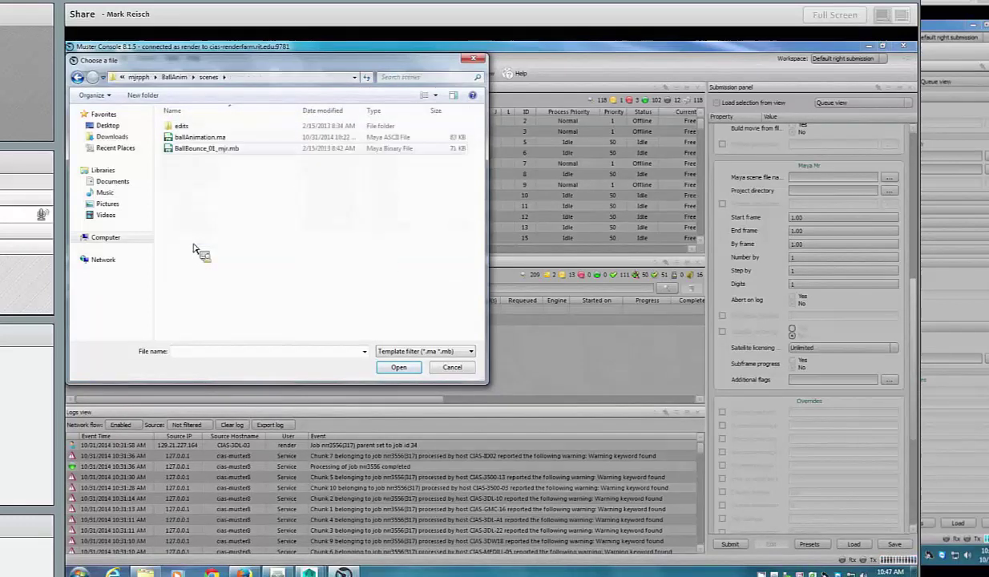
left_click(203, 139)
left_click(398, 367)
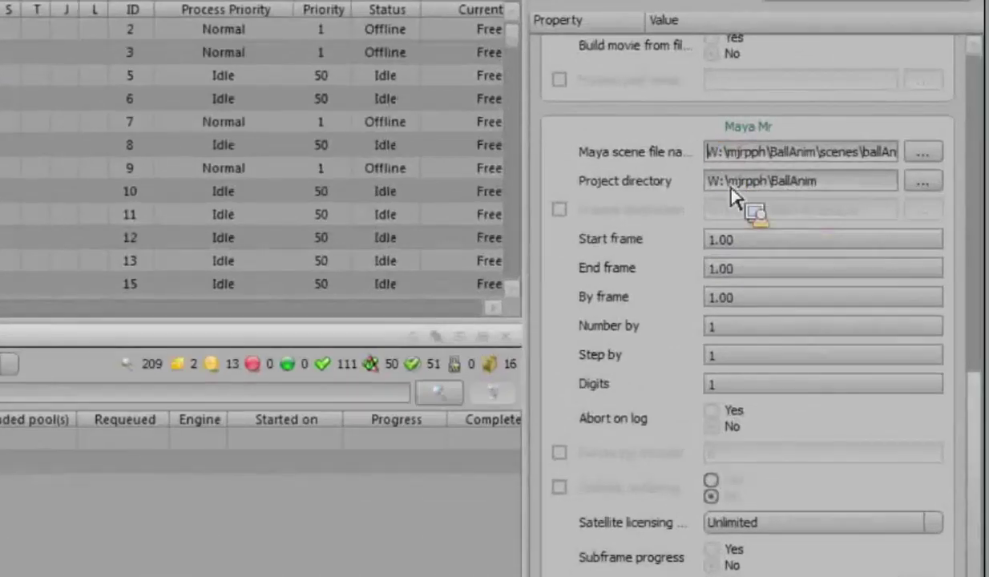
- Set the job's End frame to 40 and the frame-number Digits to 4
left_click(718, 270)
type("40")
left_click(725, 327)
left_click(726, 383)
type("4")
scroll(776, 544, "down", 5)
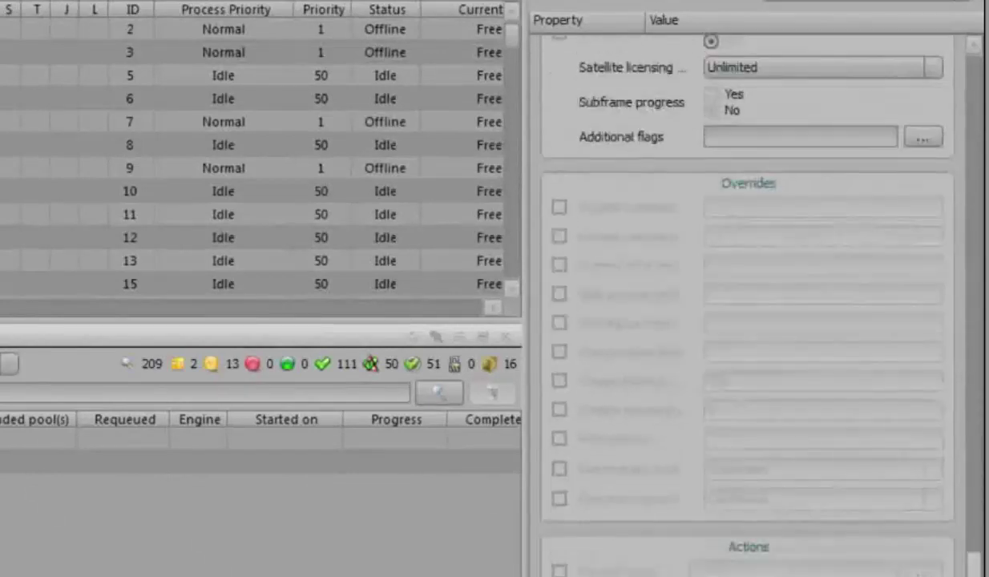
scroll(945, 490, "up", 10)
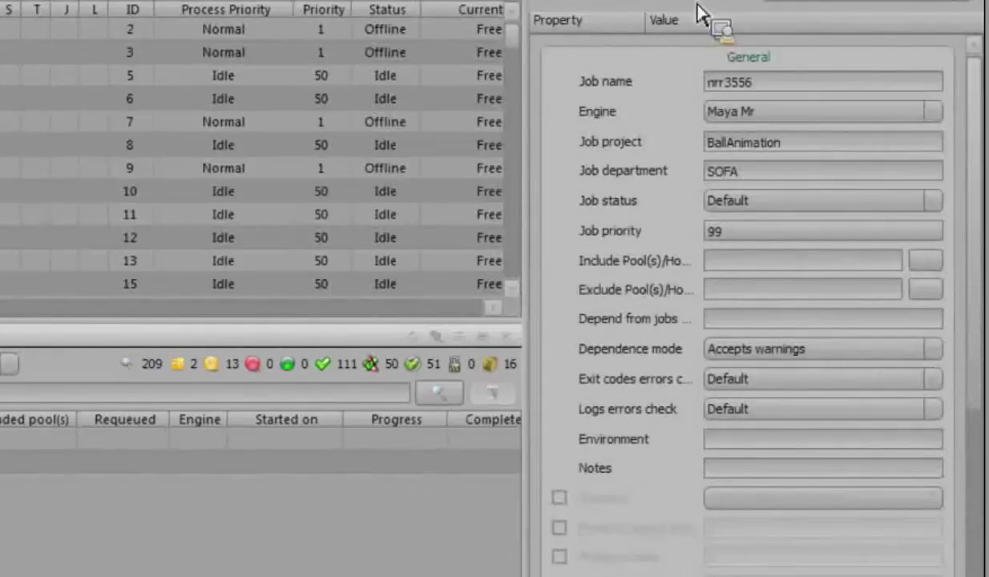
scroll(978, 321, "down", 5)
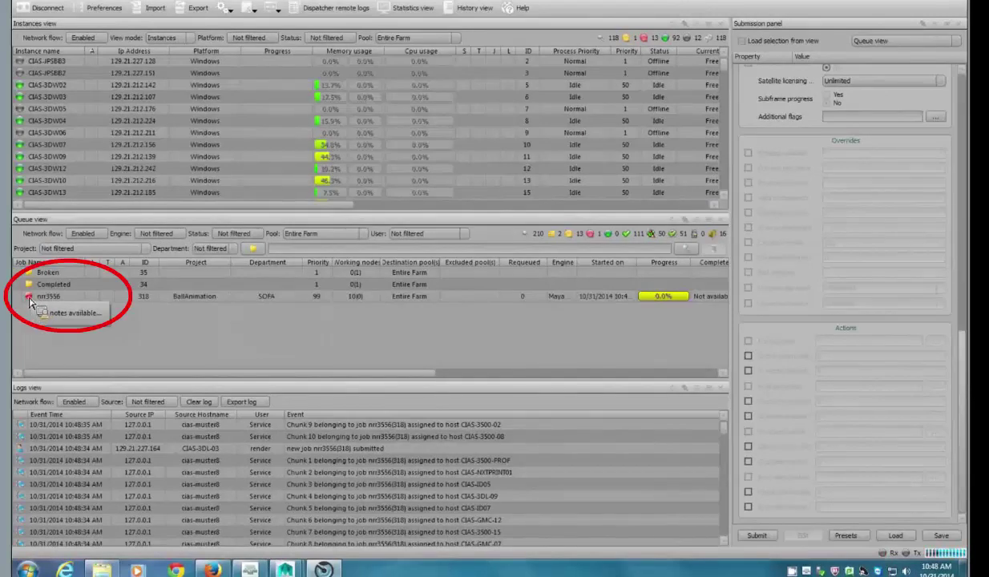
left_click_drag(30, 302, 71, 290)
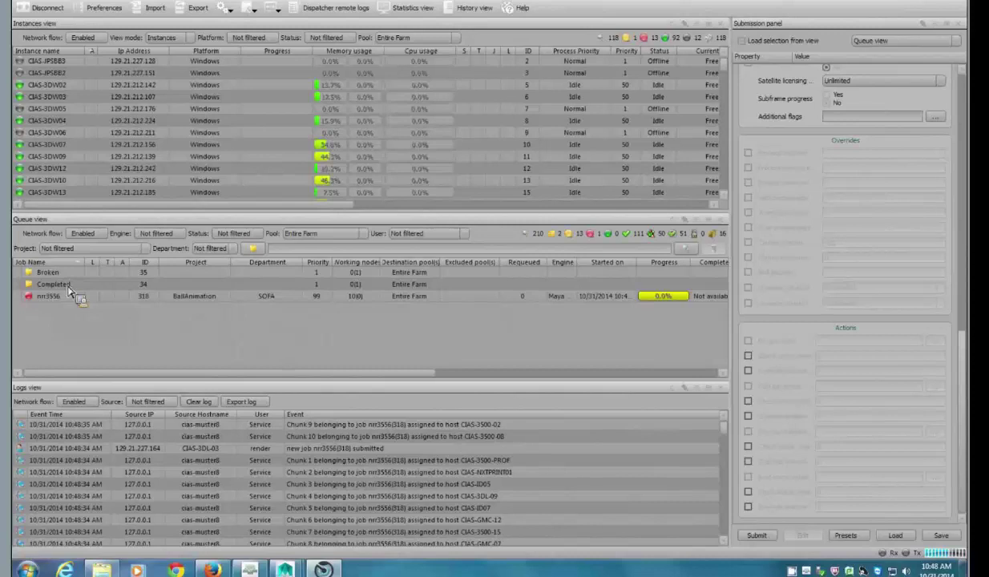
- Watch the ten chunks render to Completed in the chunk details window, then close it and deselect the job
double_click(44, 297)
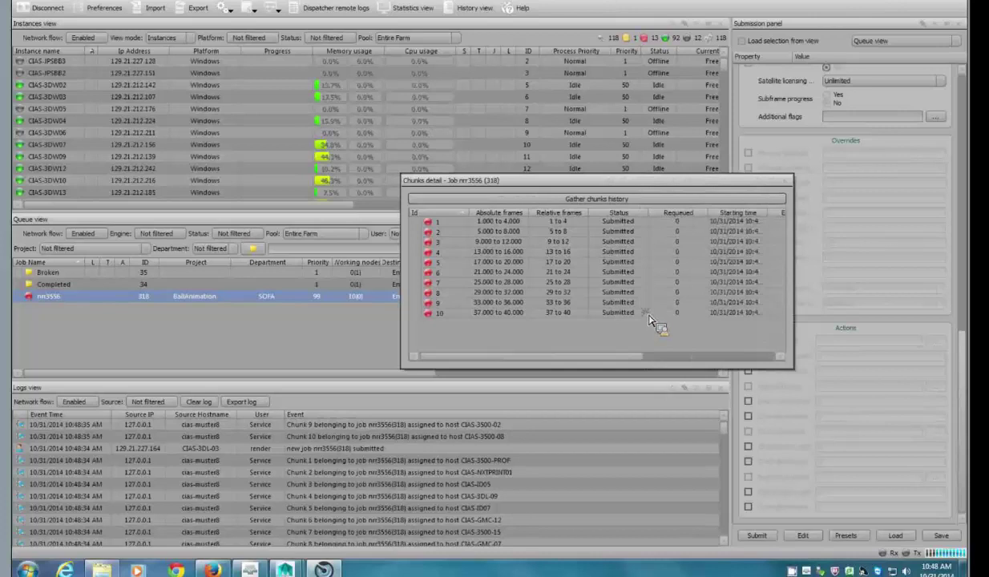
left_click_drag(776, 181, 648, 195)
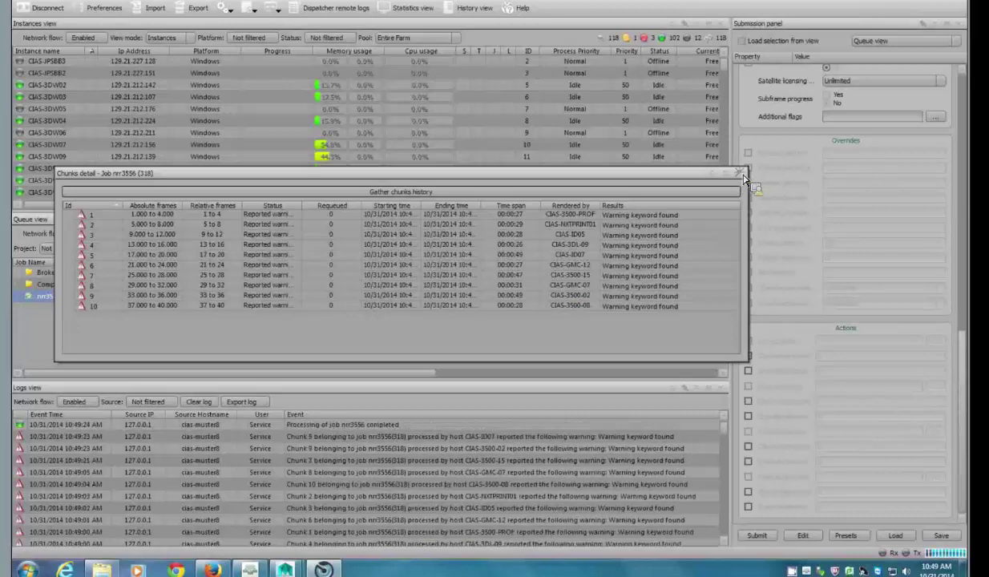
left_click(736, 173)
left_click(268, 335)
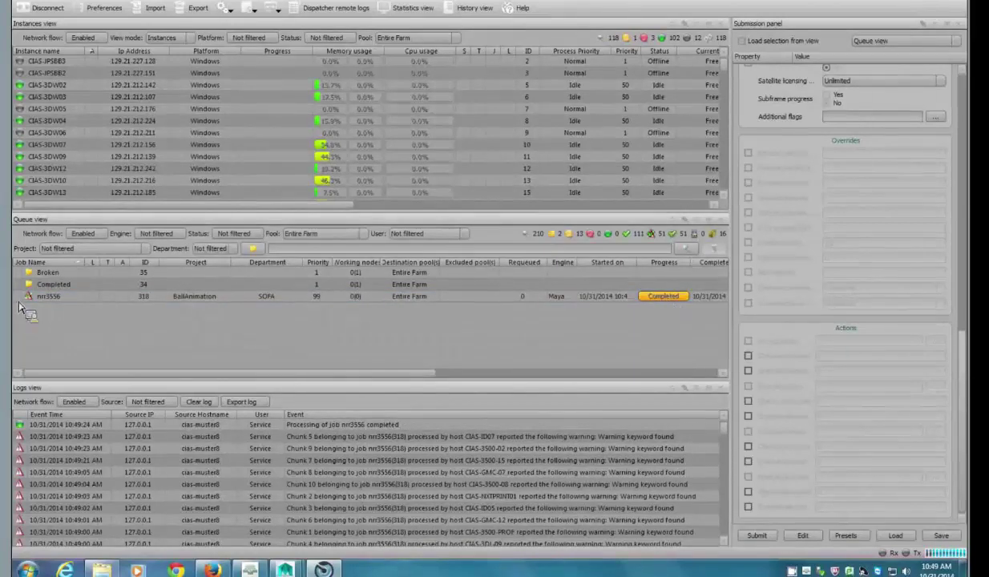
- Move the finished BallAnimation job into the Completed folder and bring up Windows Explorer
left_click(44, 301)
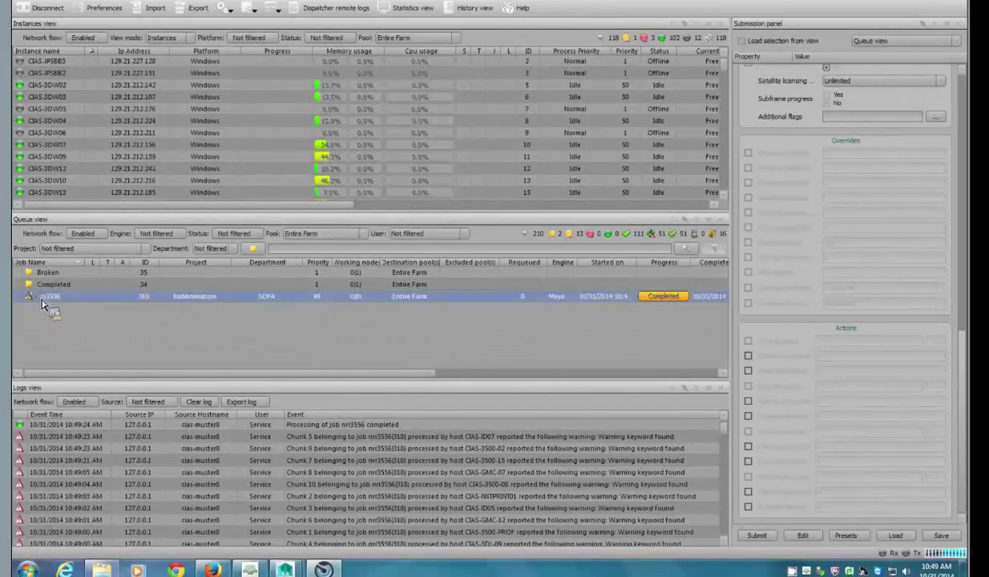
left_click_drag(23, 312, 52, 295)
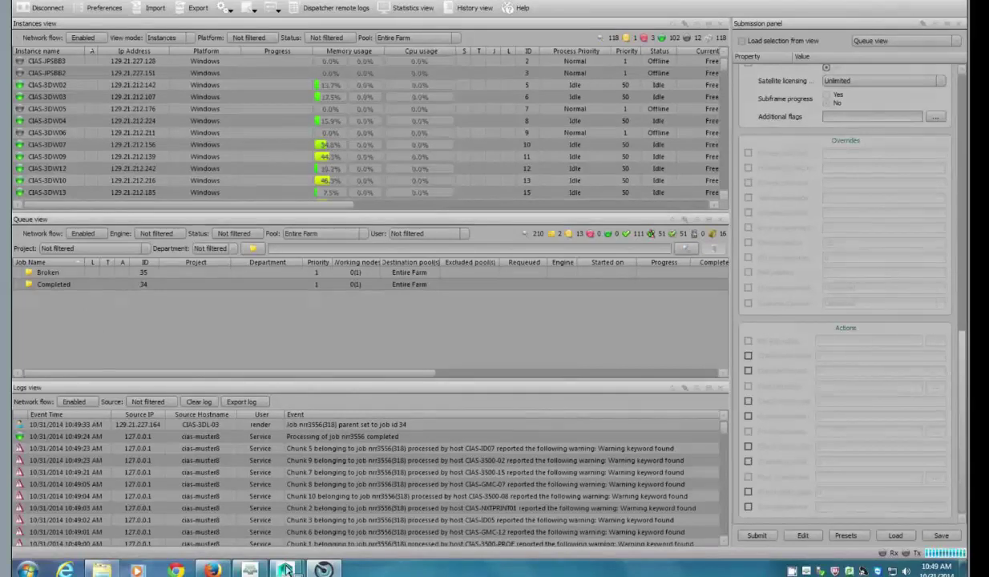
left_click(208, 568)
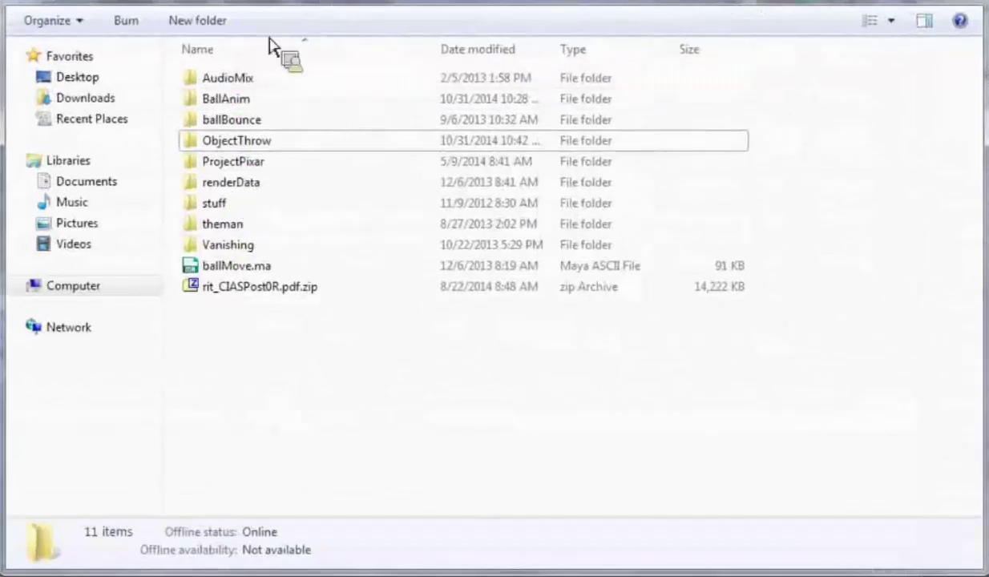
- Open BallAnim > images and select the 40 frames BallAnimation.0001.tga to BallAnimation.0040.tga
left_click(250, 104)
double_click(250, 105)
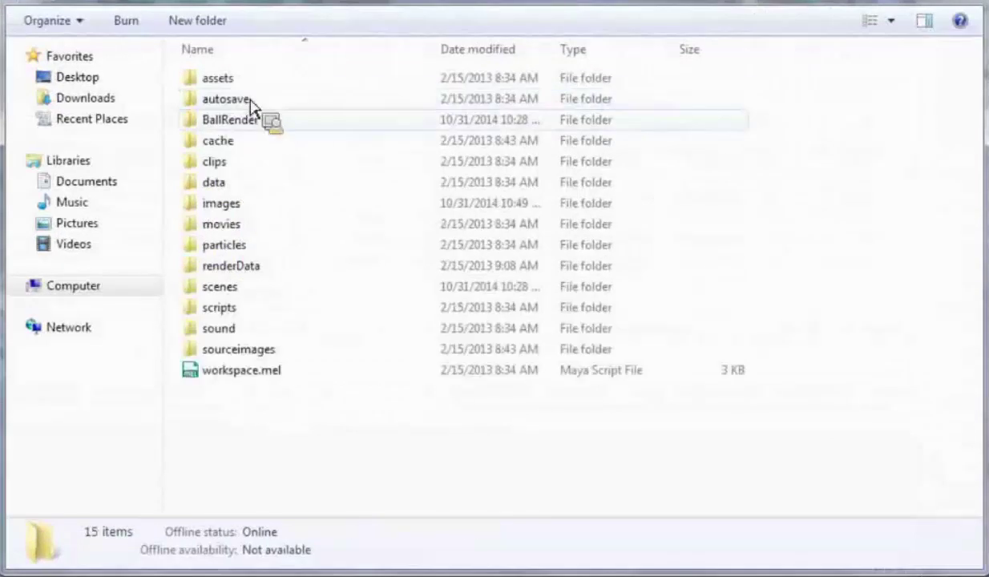
double_click(243, 211)
scroll(385, 345, "down", 8)
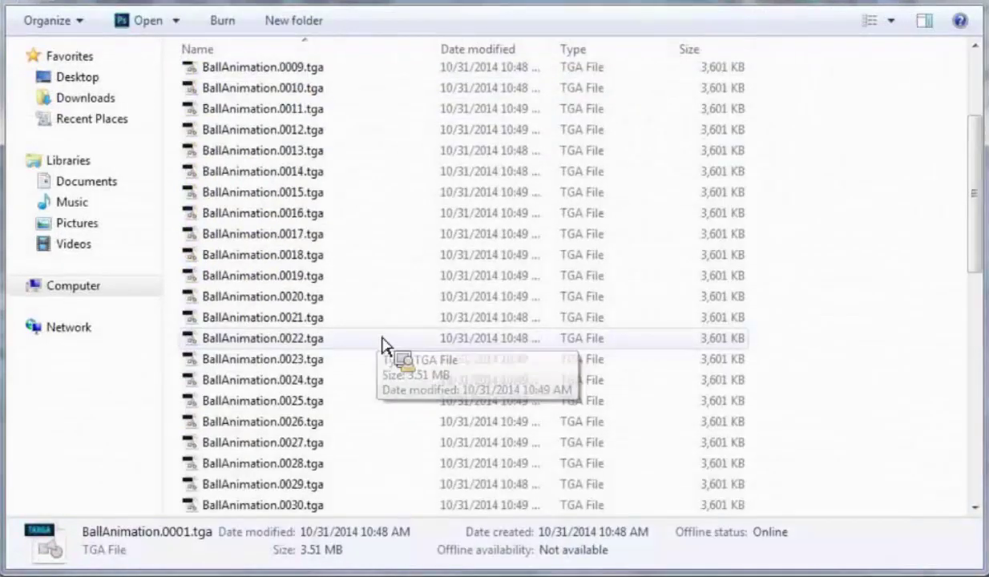
left_click(329, 400, "shift")
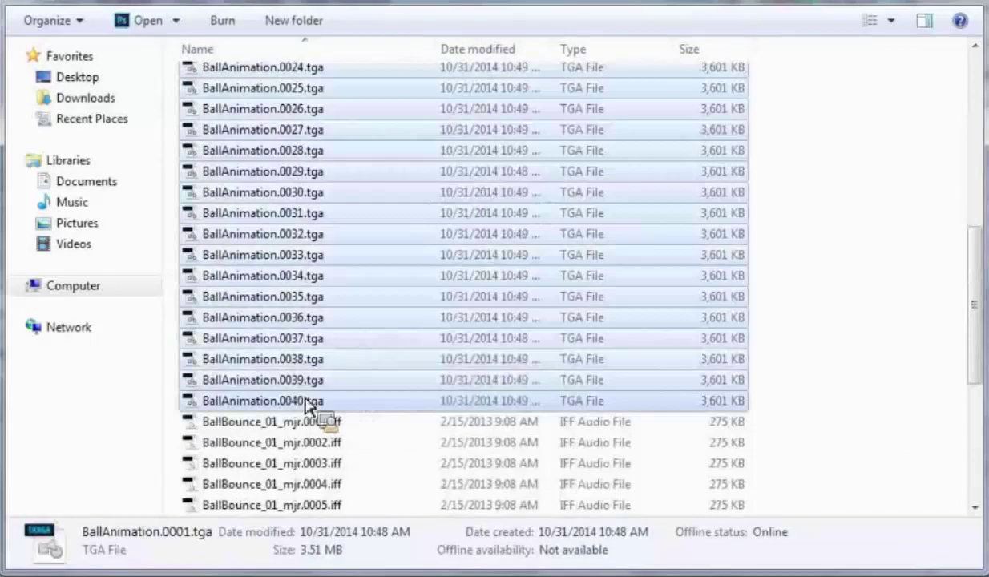
scroll(359, 398, "up", 8)
left_click_drag(360, 398, 514, 349)
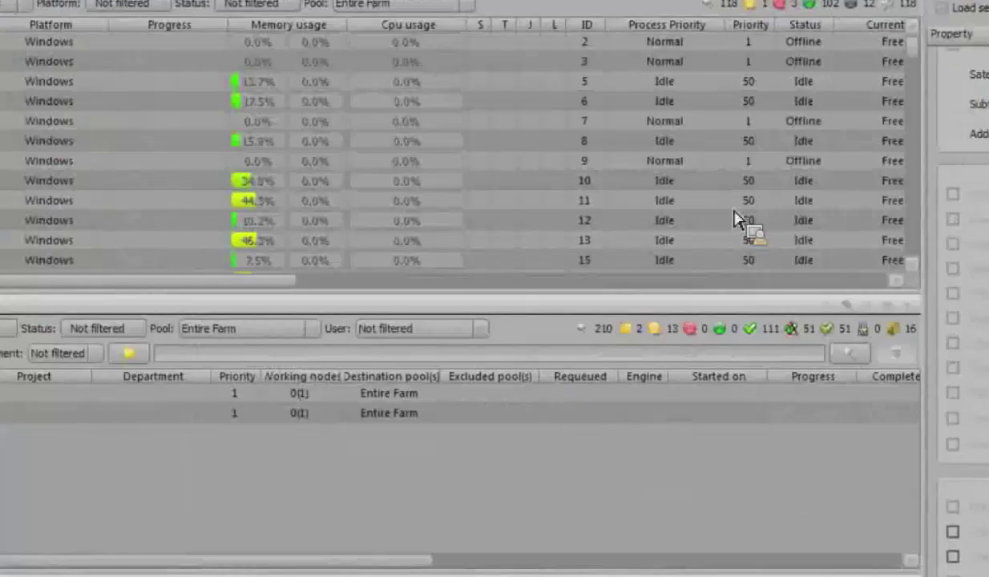
left_click_drag(738, 221, 882, 368)
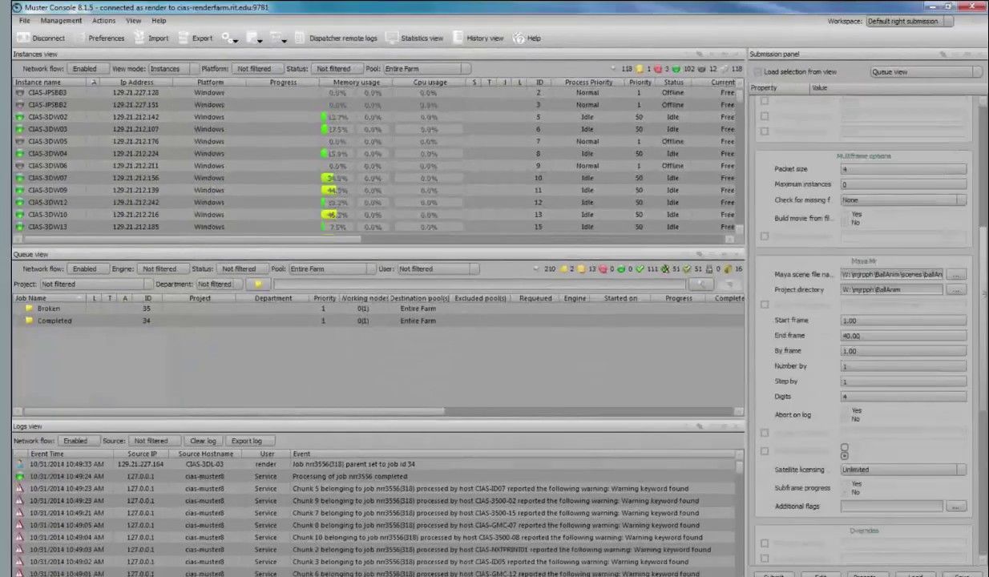
- Search 'cias helpdesk' in a new Firefox tab and open the CIAS Helpdesk Support Ticket System result
left_click_drag(984, 294, 984, 167)
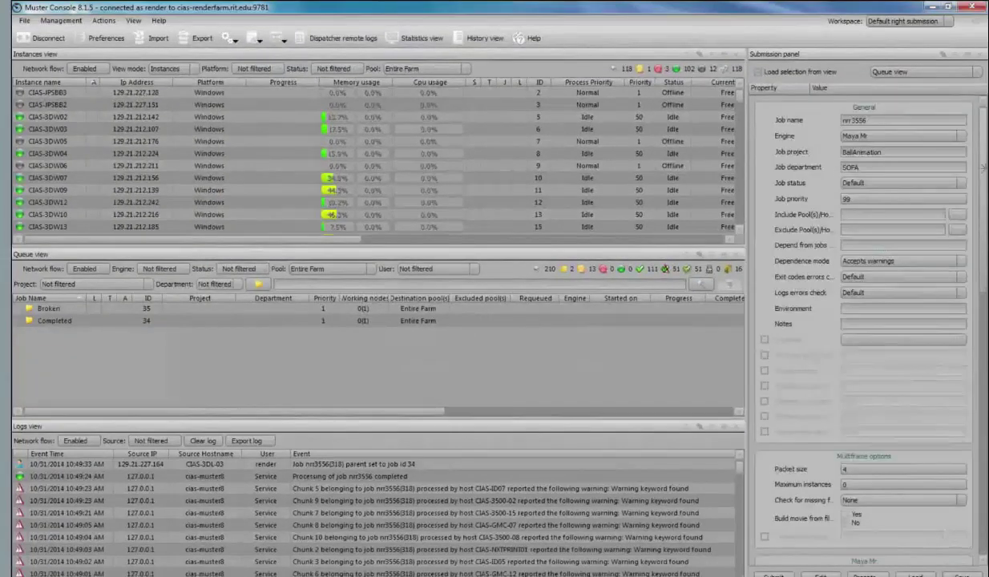
key("alt+Tab")
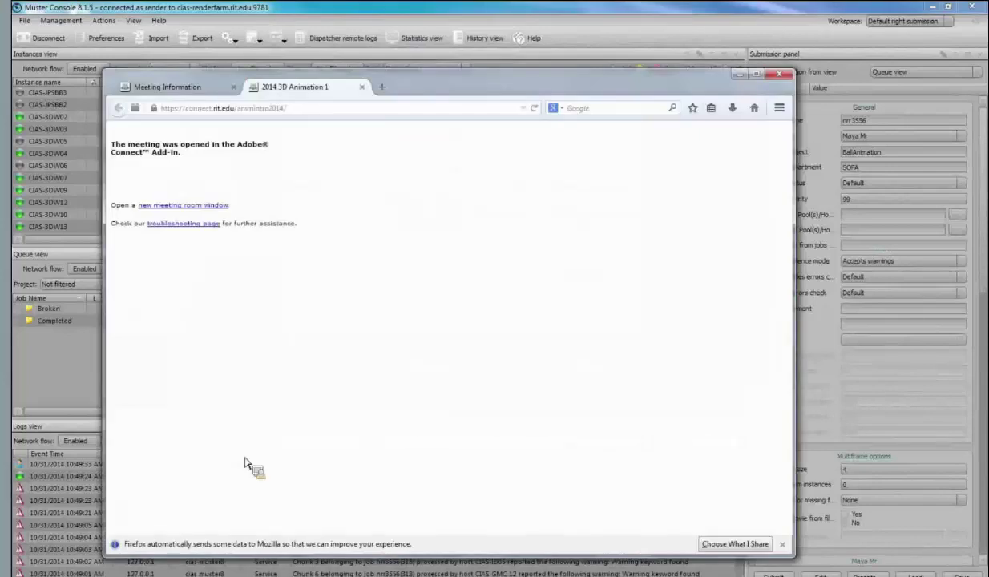
left_click(381, 88)
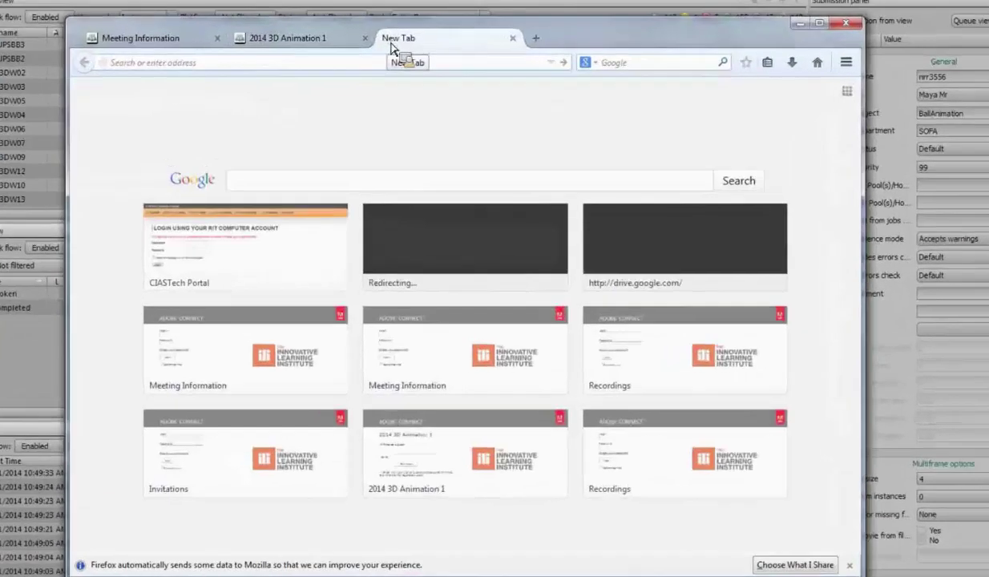
type("helpde")
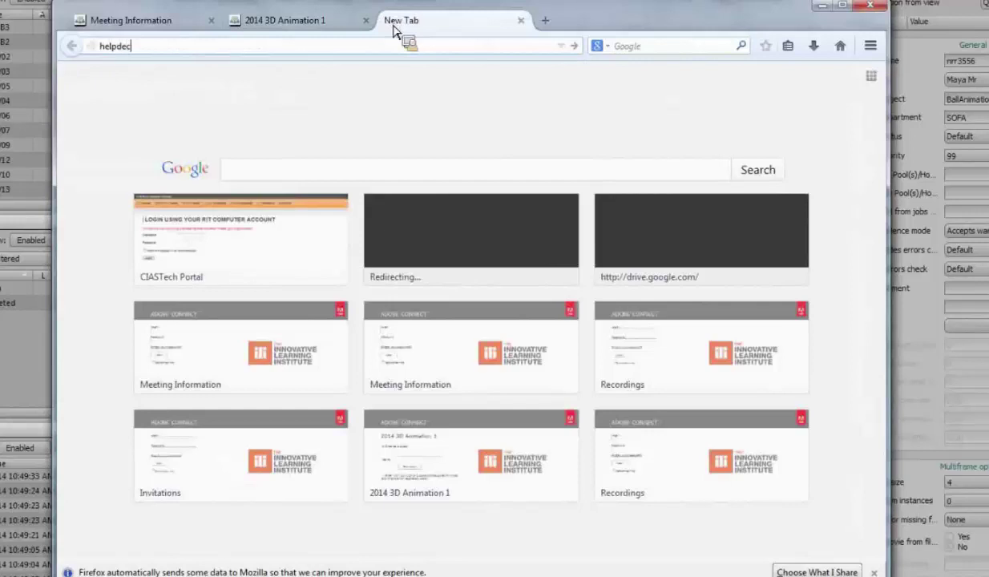
type("c")
key("ctrl+a")
type("cias")
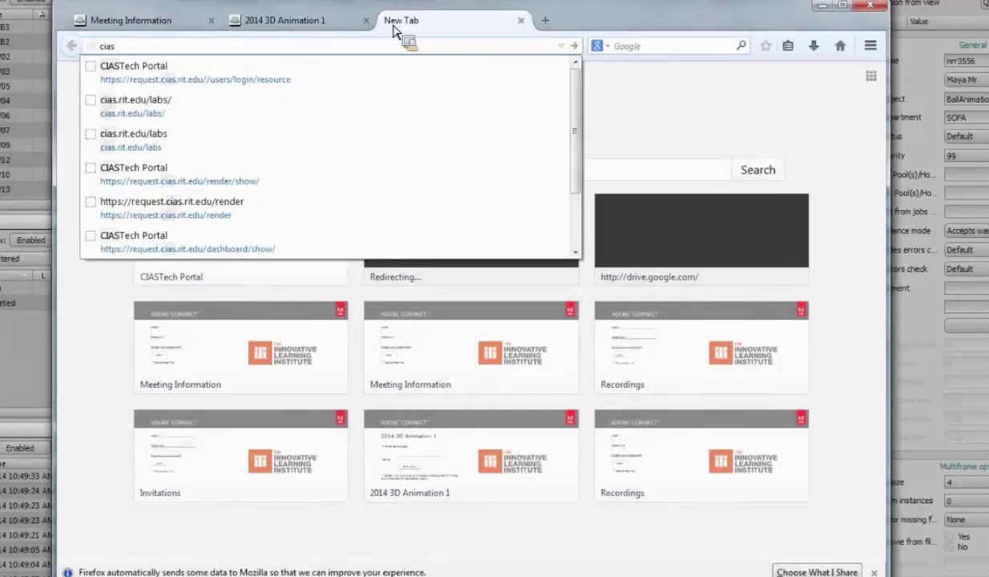
type(" help")
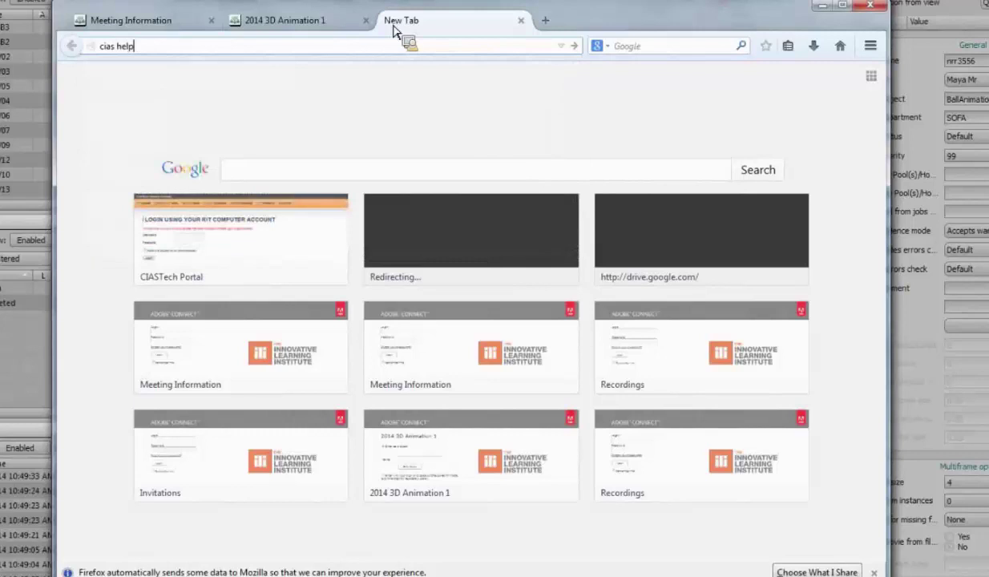
type("desk")
key("Return")
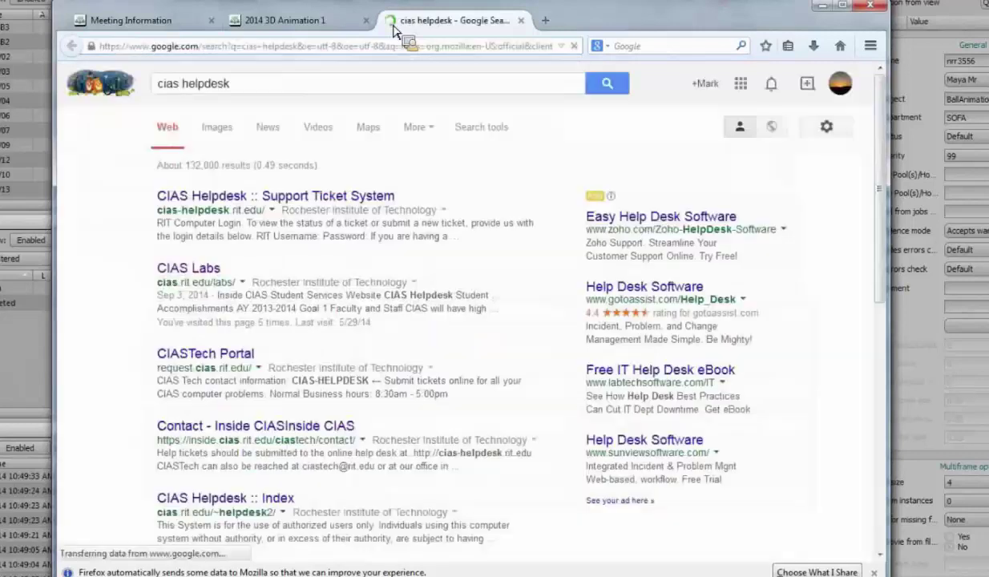
left_click(194, 205)
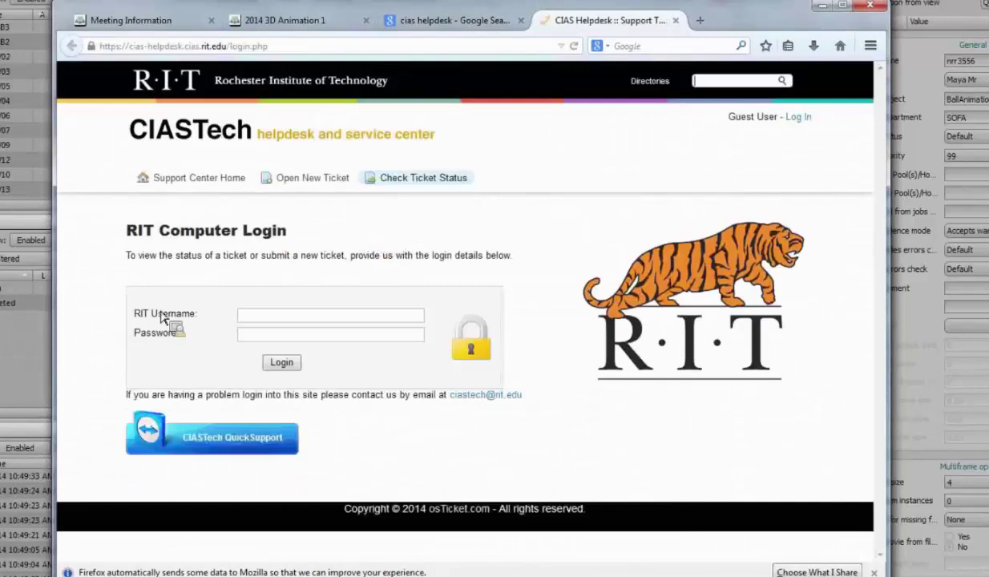
- Log in with the student username and password, start a new ticket, and expand the Help Topic list
left_click(161, 313)
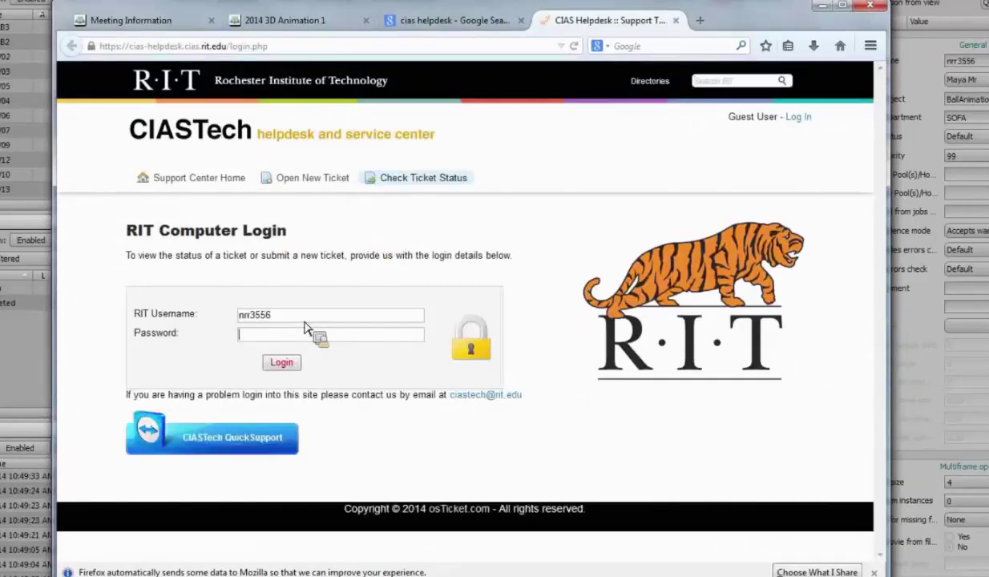
type("****")
key("Return")
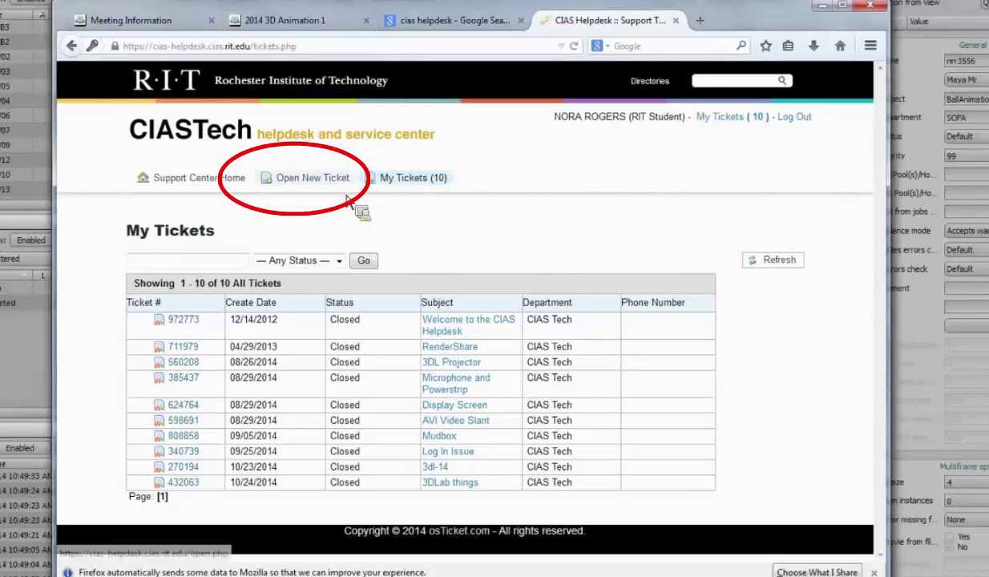
left_click(311, 178)
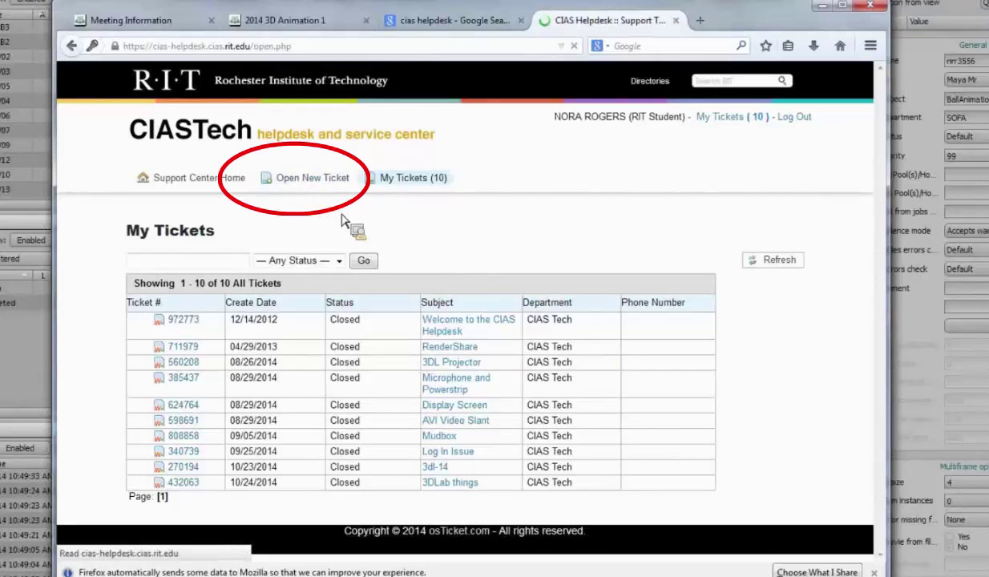
left_click(305, 336)
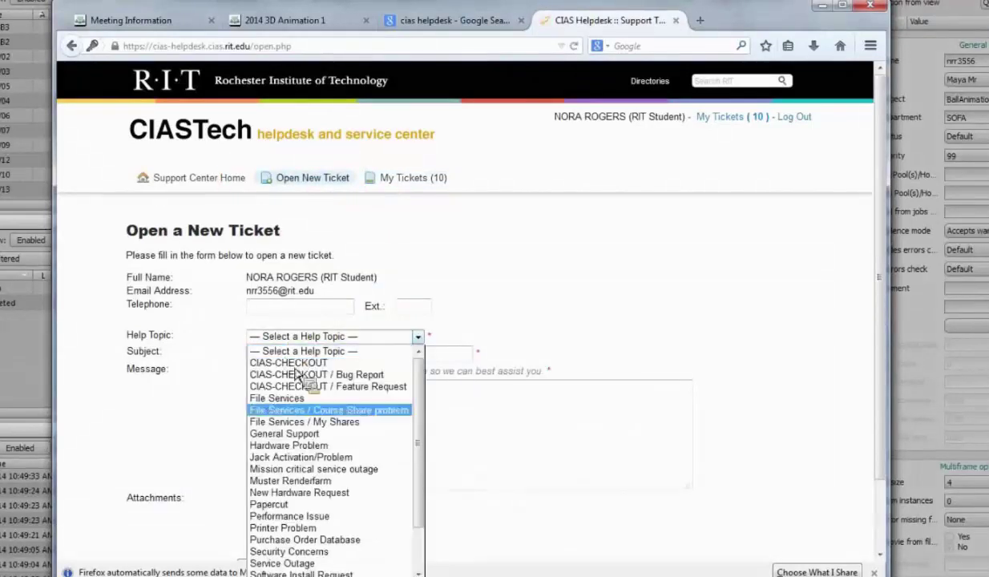
- Pick Muster Renderfarm as the ticket's help topic and click into the Message field
scroll(325, 449, "down", 2)
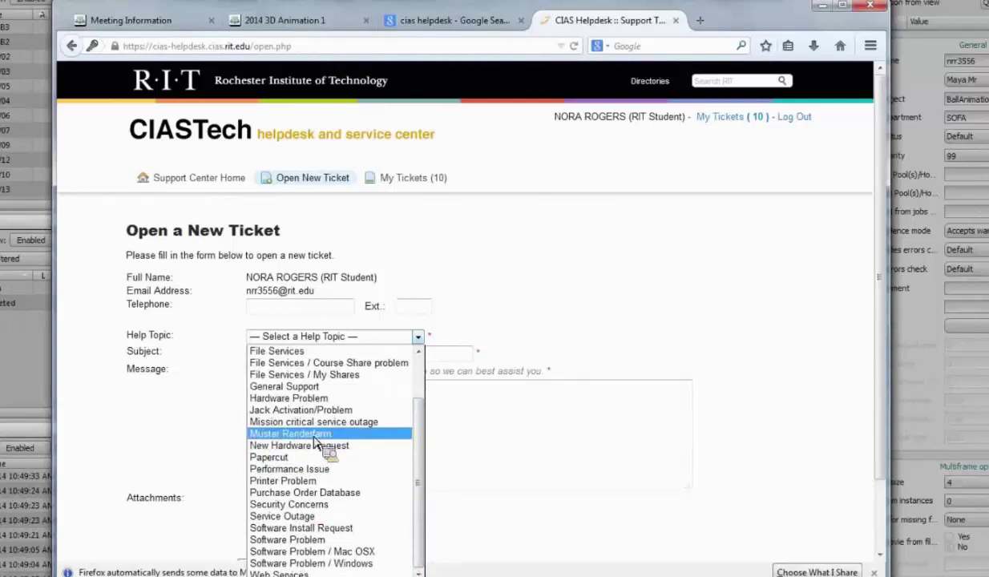
left_click(315, 434)
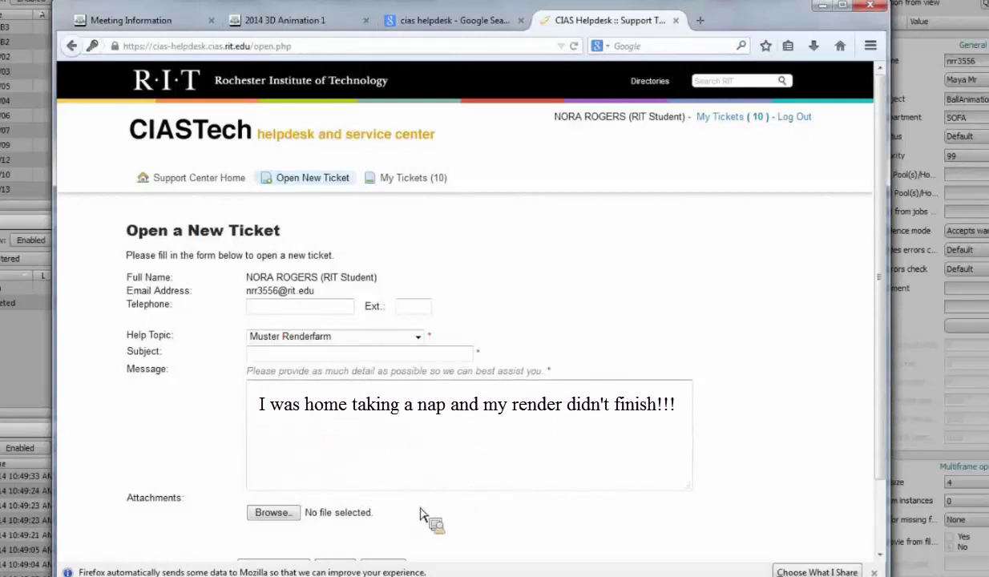
left_click(474, 441)
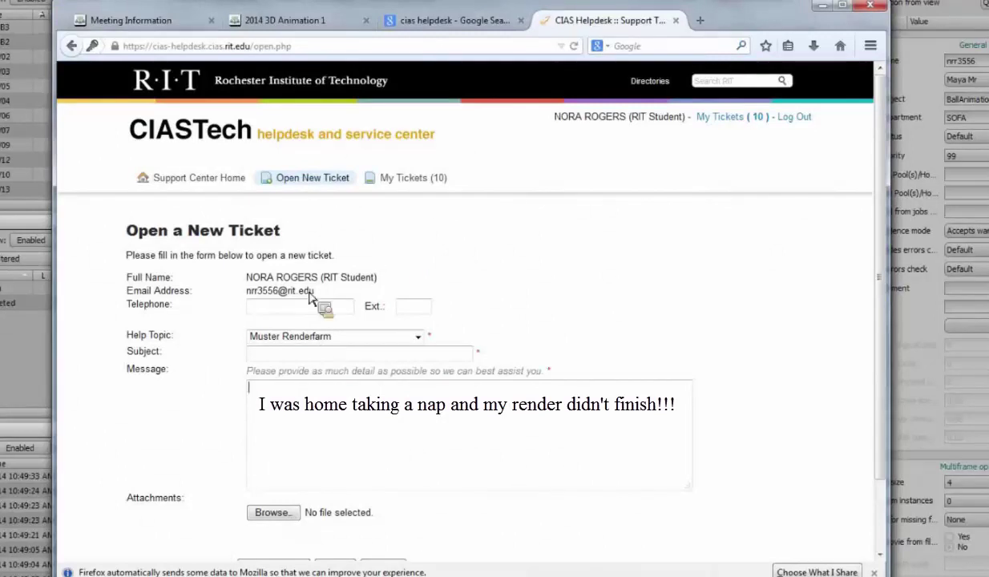
- Discard the draft ticket by leaving the page, and close the Google search tab
left_click(675, 21)
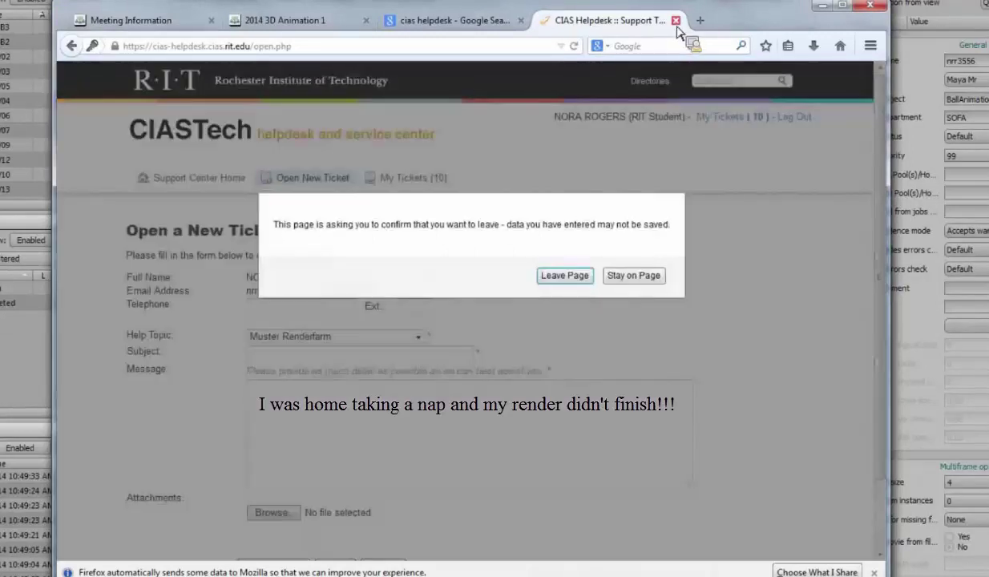
left_click(565, 276)
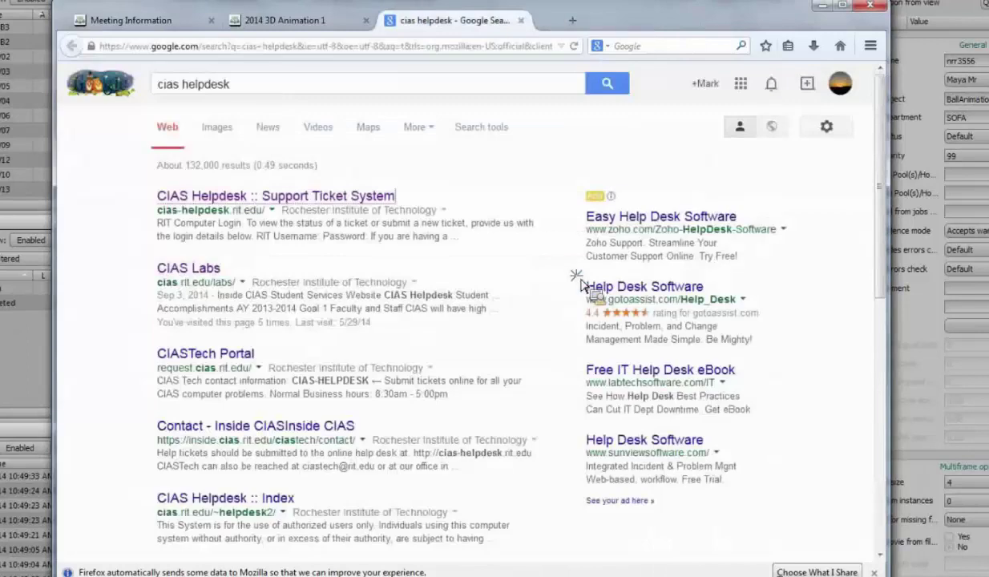
left_click(521, 21)
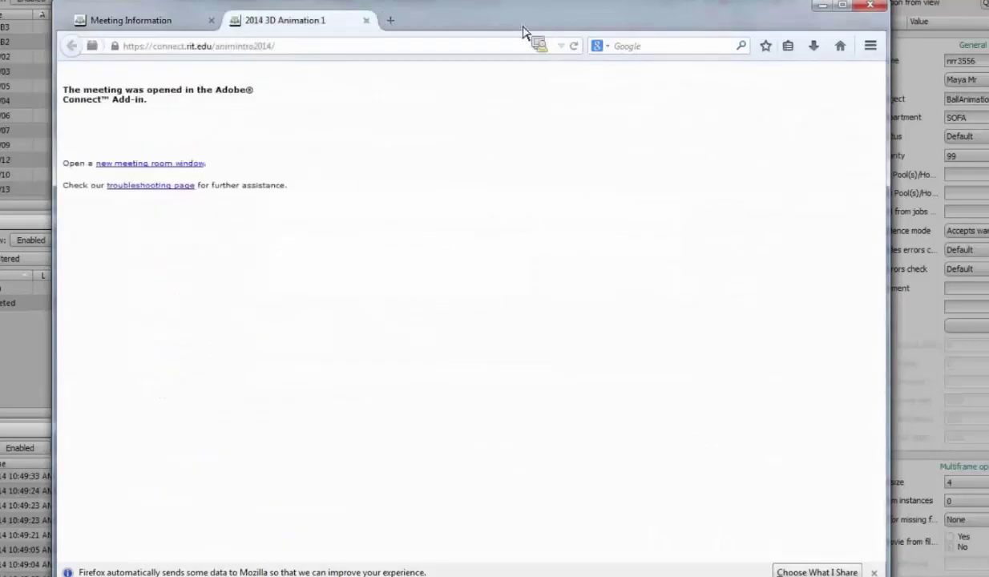